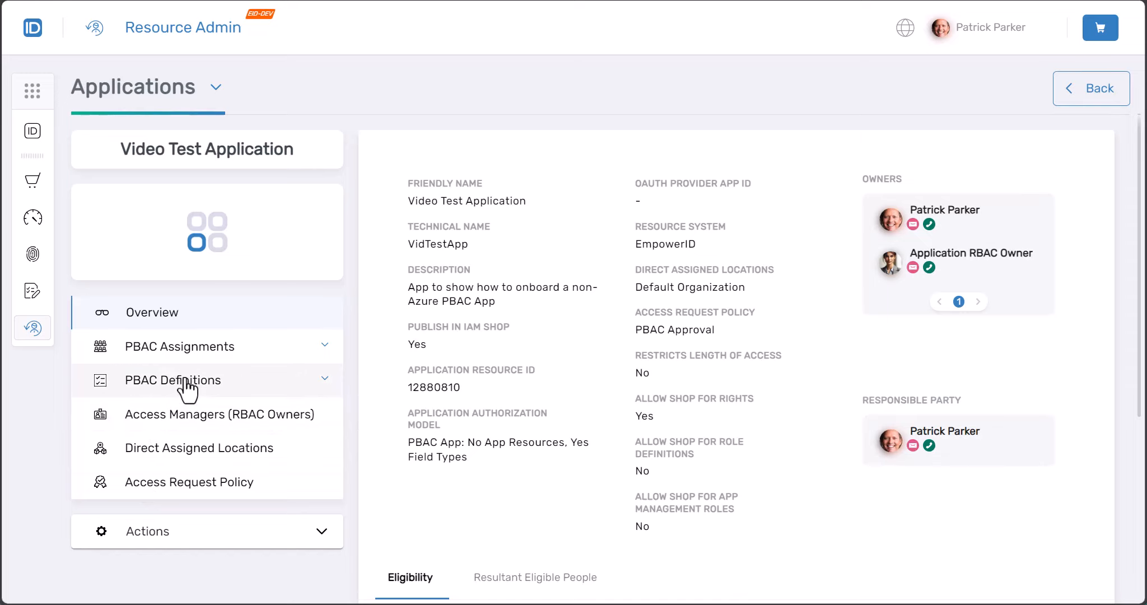
# Step: Review the application's PBAC definitions: the app owned field types, the PBAC resource types and the app rights
pyautogui.click(180, 385)
pyautogui.scroll(-1, 187, 404)
pyautogui.click(199, 481)
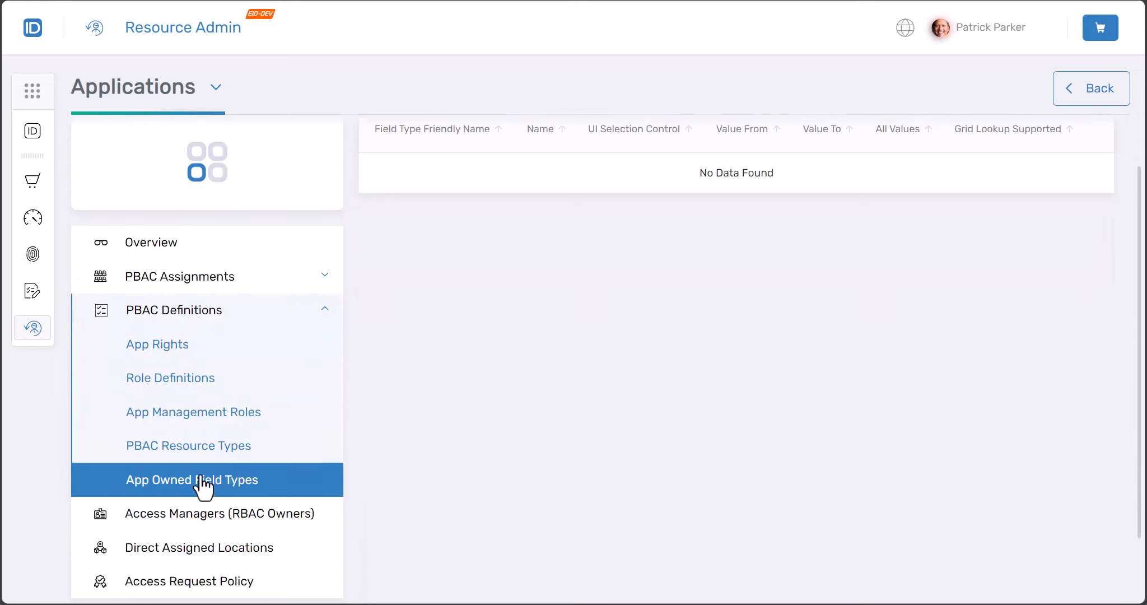
pyautogui.scroll(1, 581, 328)
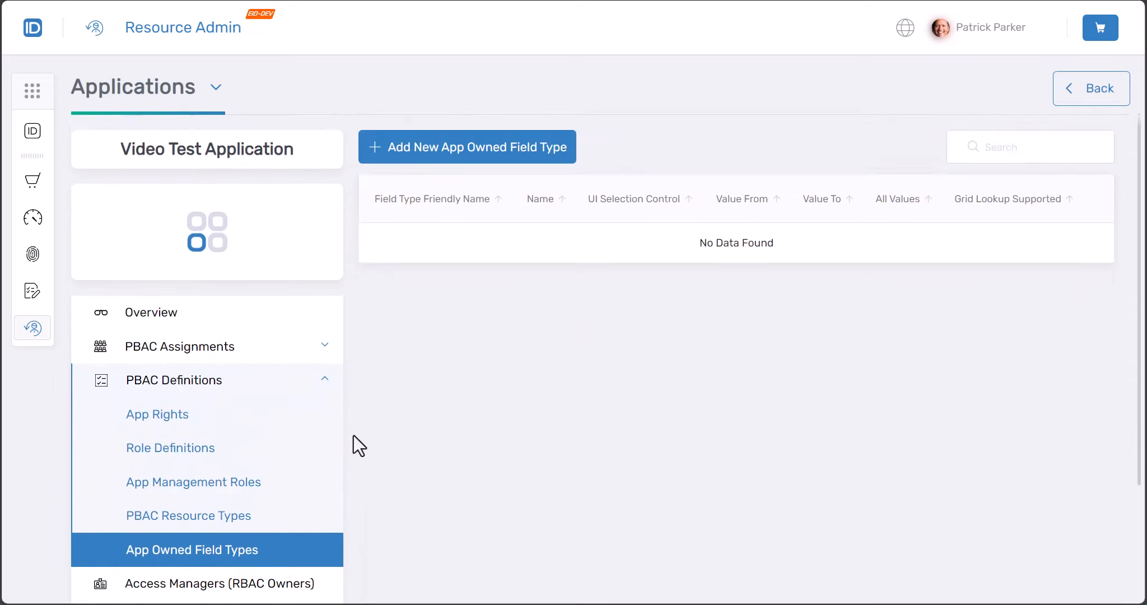
pyautogui.click(210, 519)
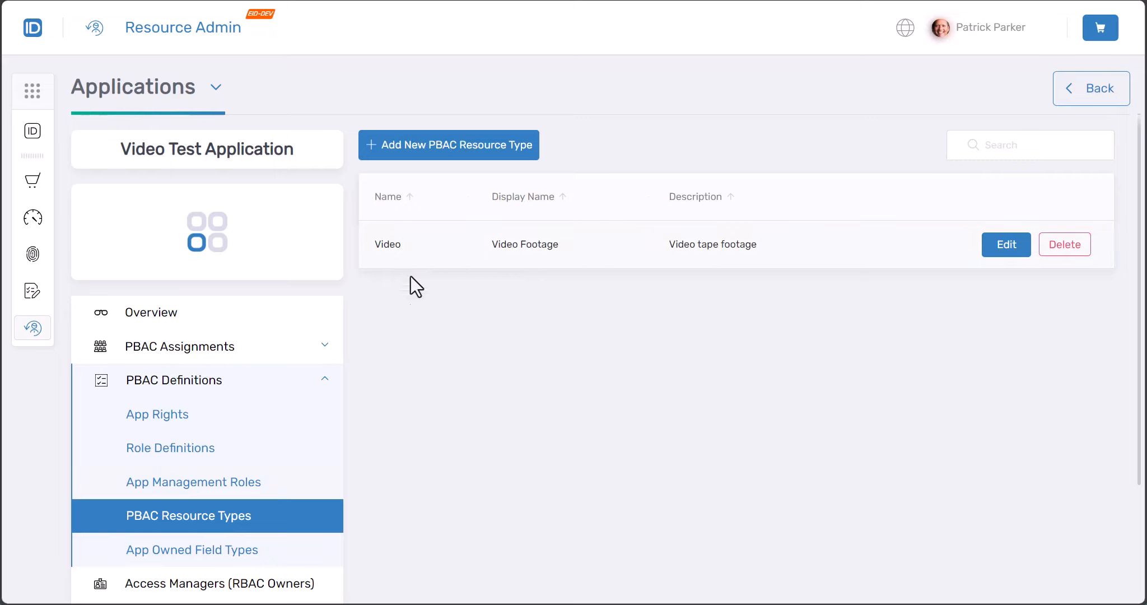
pyautogui.click(186, 423)
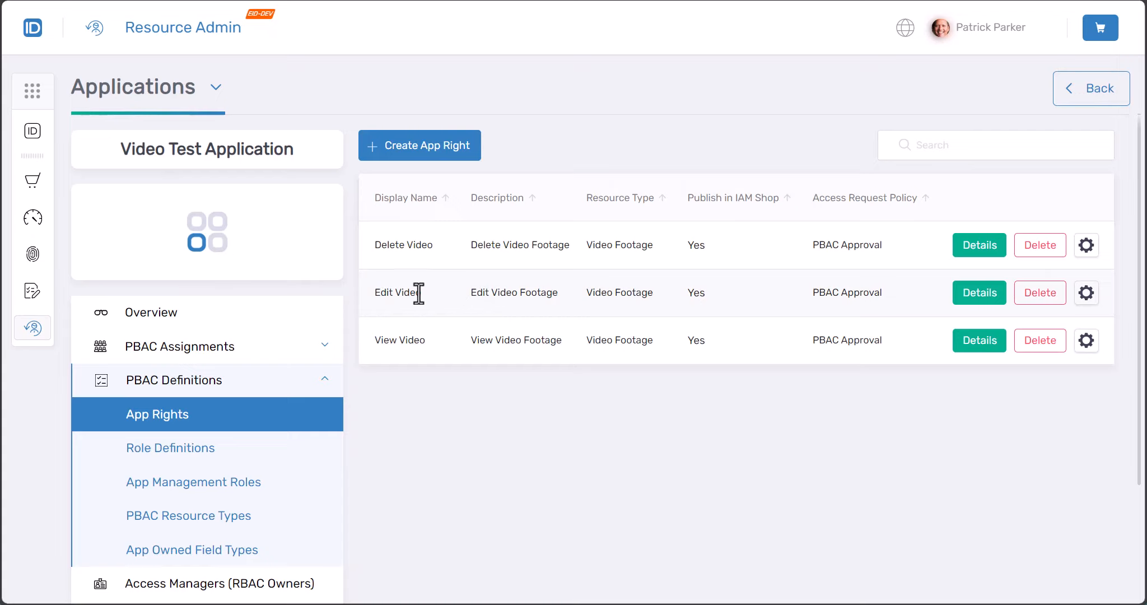
# Step: Start a new app owned field type with name Vid-Category, display name Video Category and description "Category of the video"
pyautogui.click(232, 551)
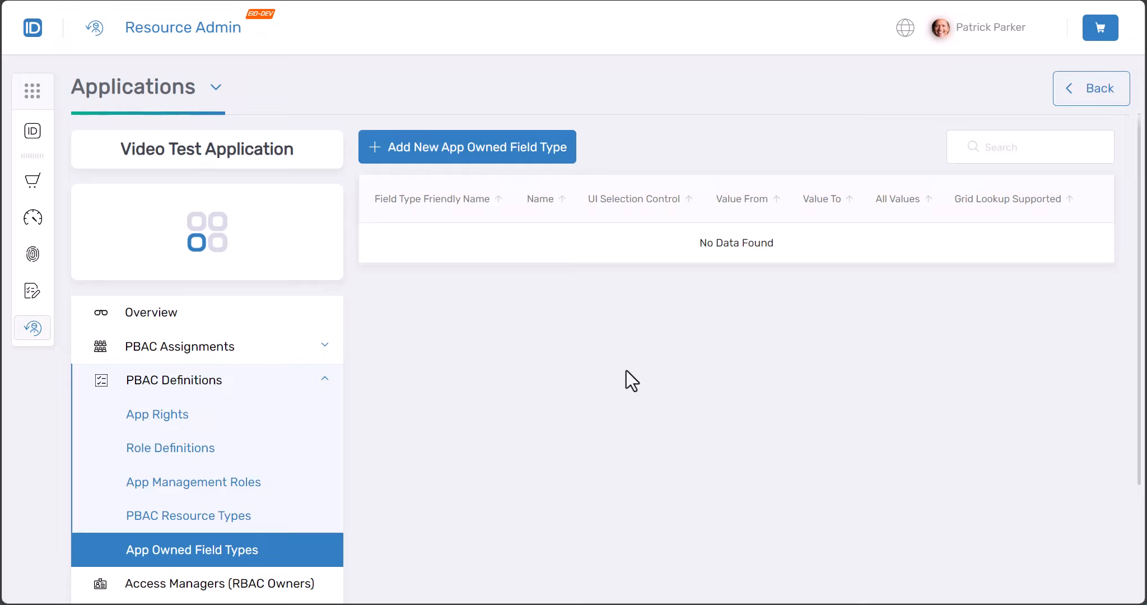
pyautogui.click(477, 156)
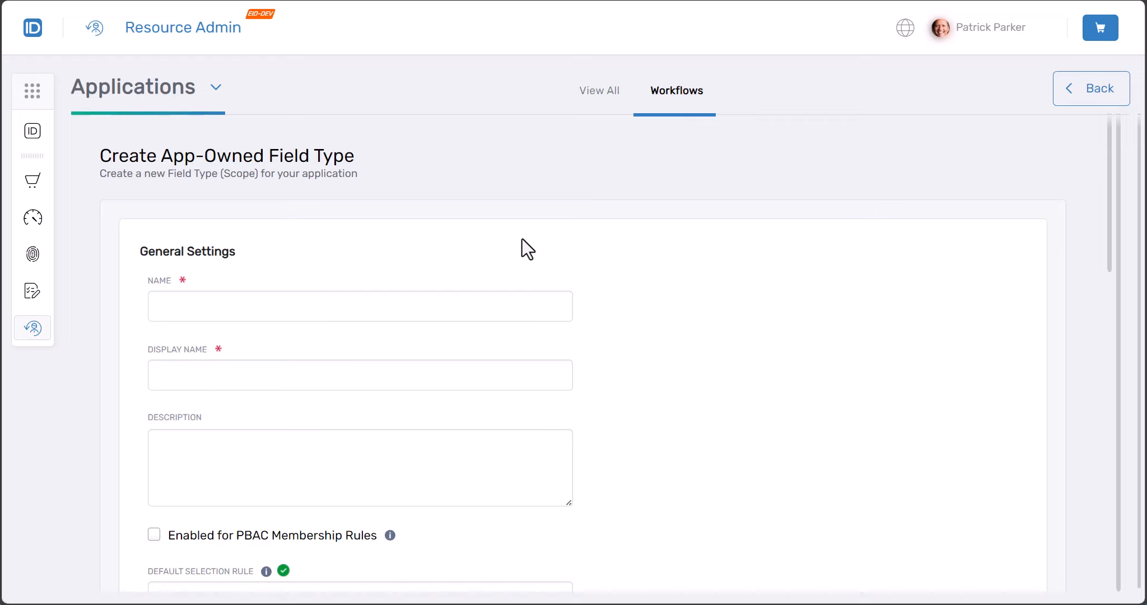
pyautogui.click(394, 300)
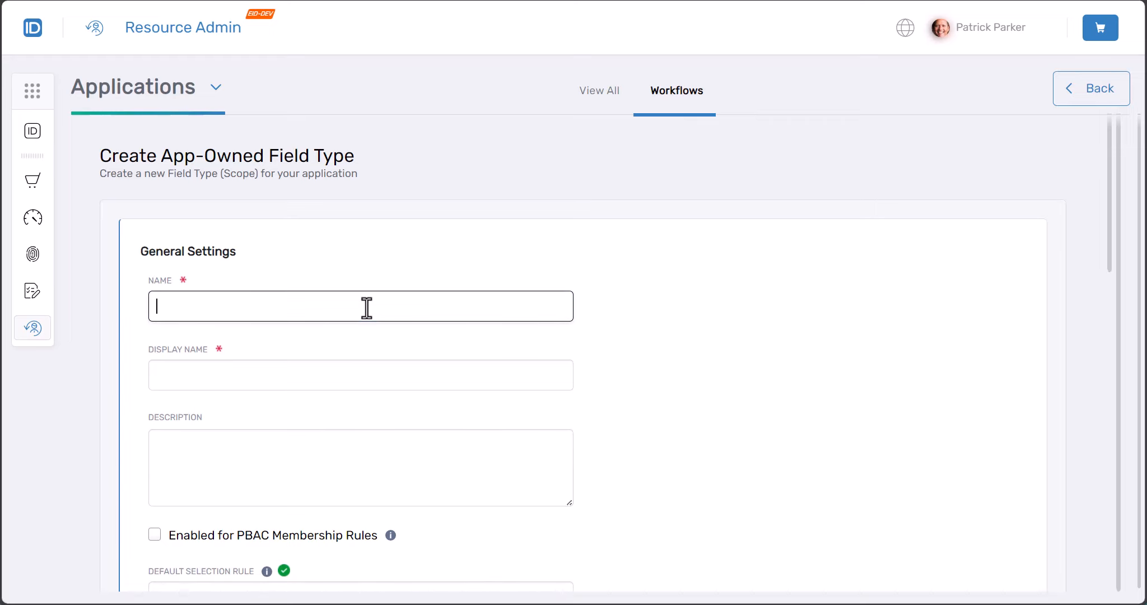
pyautogui.write('Vid-Categor')
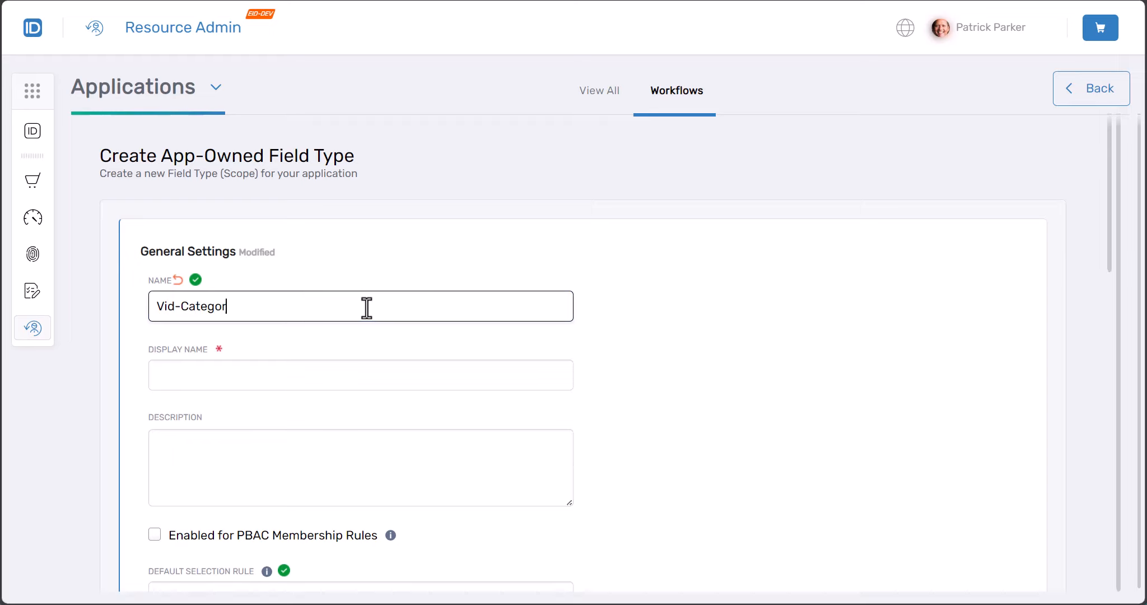
pyautogui.write('y')
pyautogui.press('Tab')
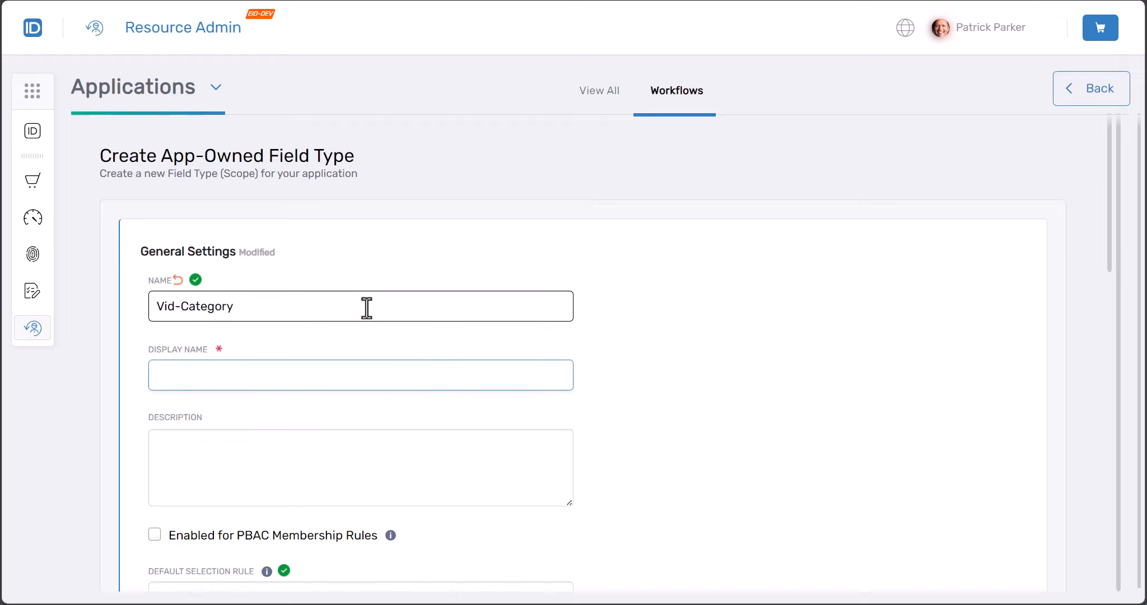
pyautogui.write('Video Category')
pyautogui.press('Tab')
pyautogui.write('C')
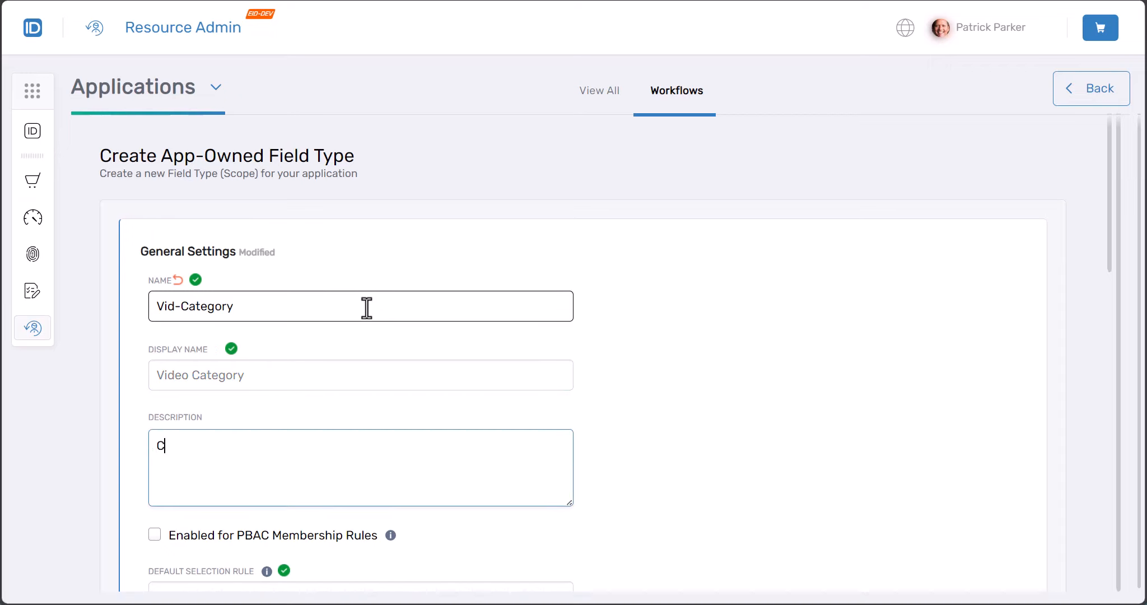
pyautogui.write('ategory of the video')
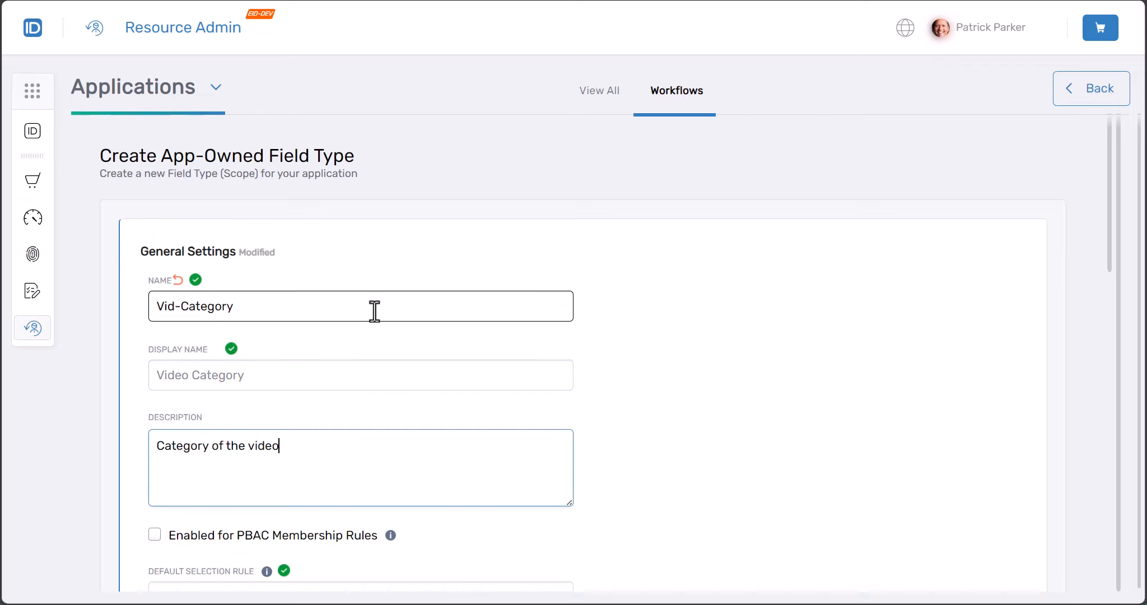
# Step: Set the field type's default selection rule to SingleSelectDropdownList
pyautogui.scroll(-1, 374, 311)
pyautogui.scroll(-3, 374, 311)
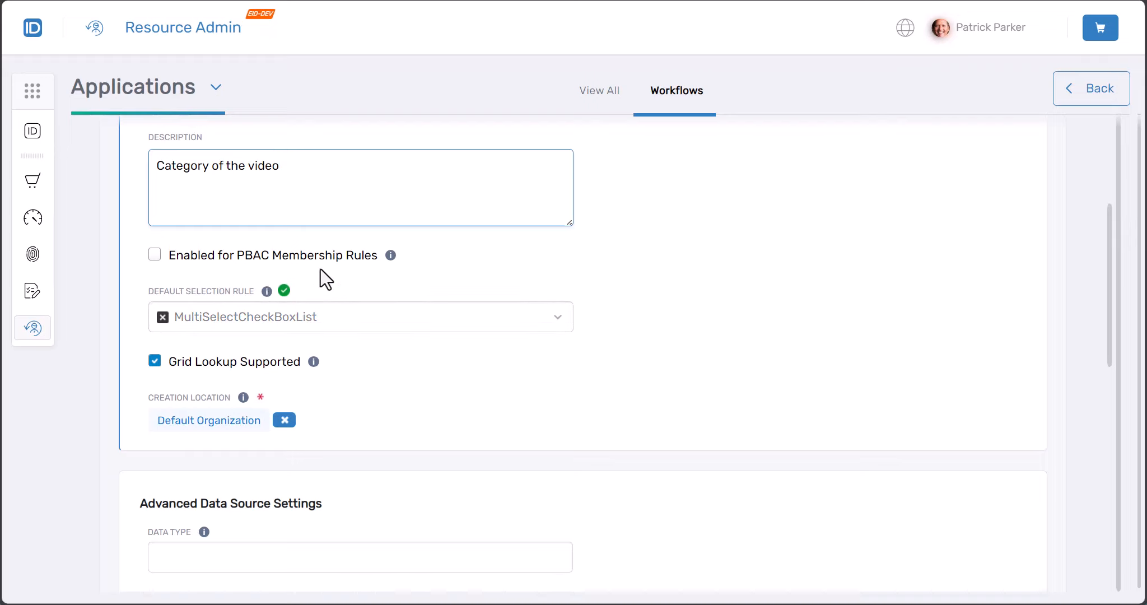
pyautogui.scroll(-1, 363, 337)
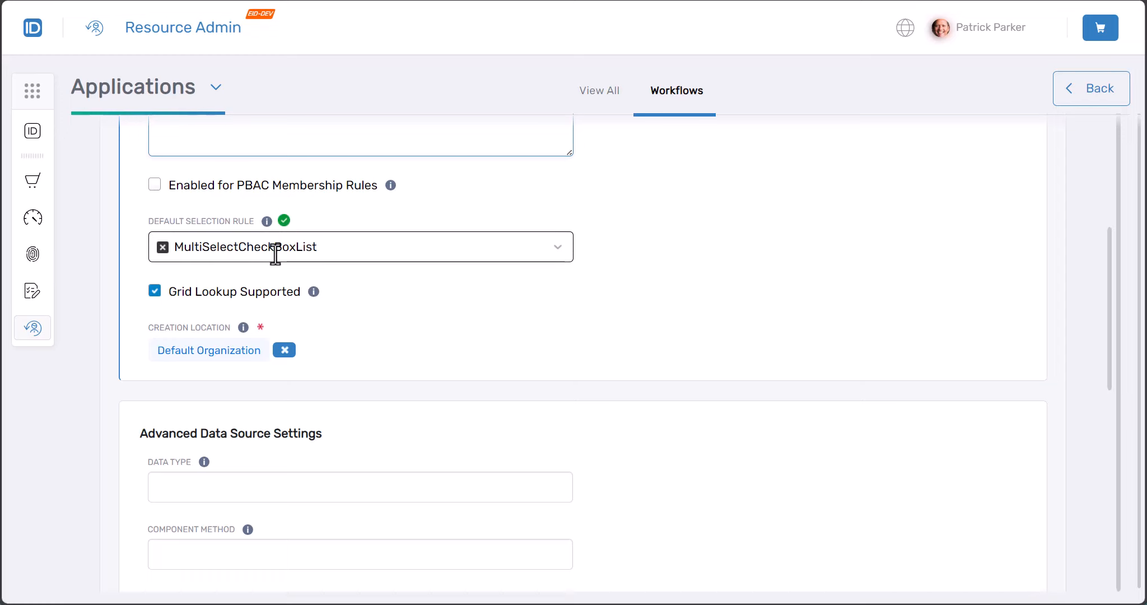
pyautogui.click(546, 250)
pyautogui.scroll(1, 525, 299)
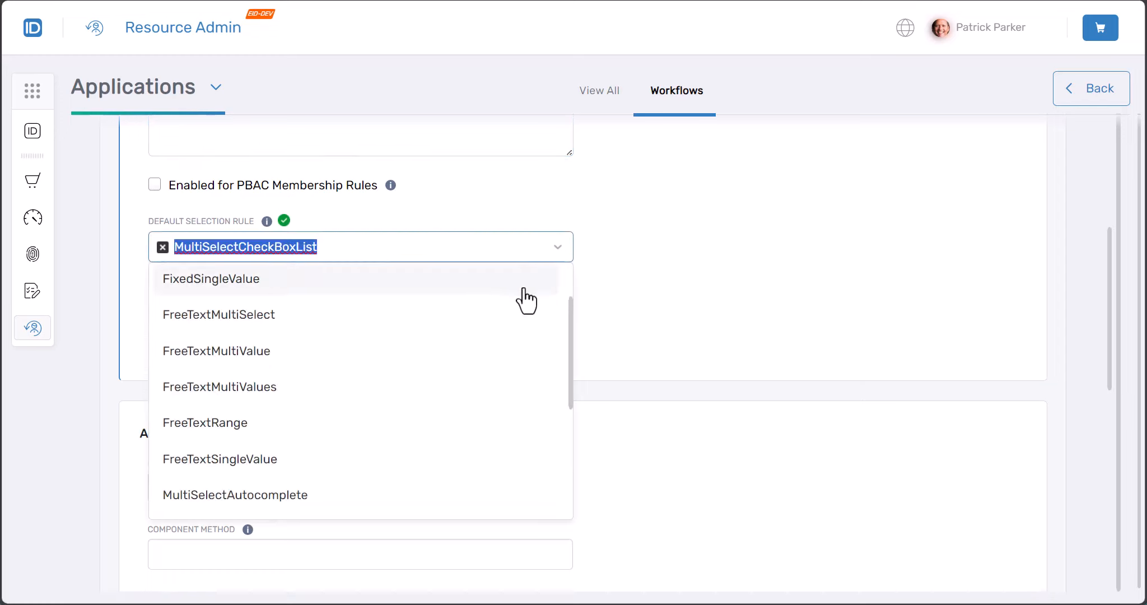
pyautogui.scroll(-5, 503, 336)
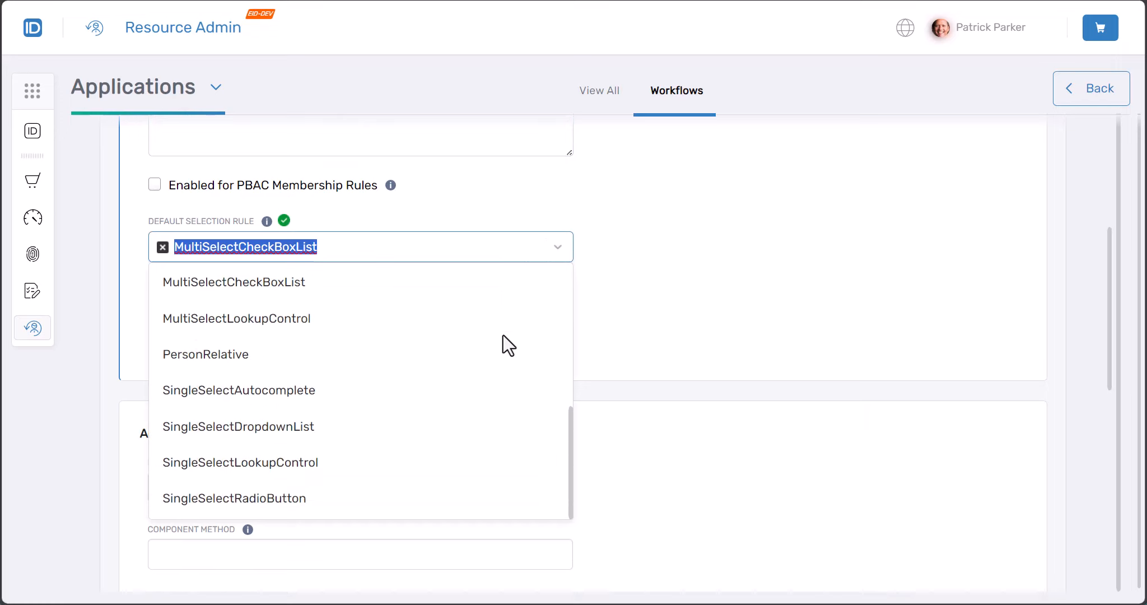
pyautogui.click(362, 446)
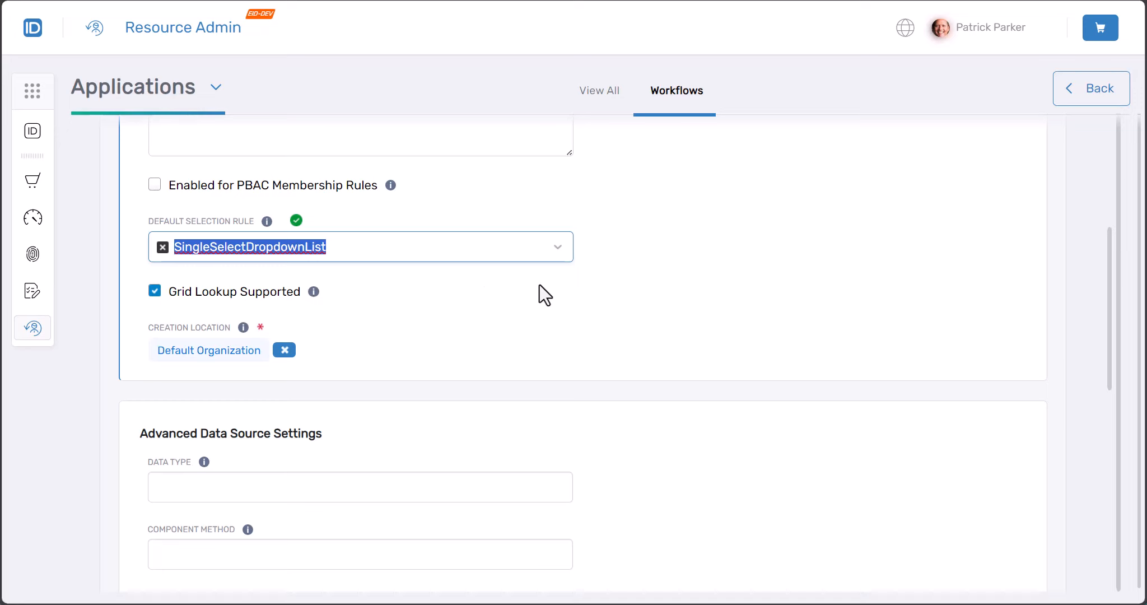
# Step: Set the default selection rule back to MultiSelectCheckBoxList
pyautogui.click(554, 253)
pyautogui.scroll(2, 386, 325)
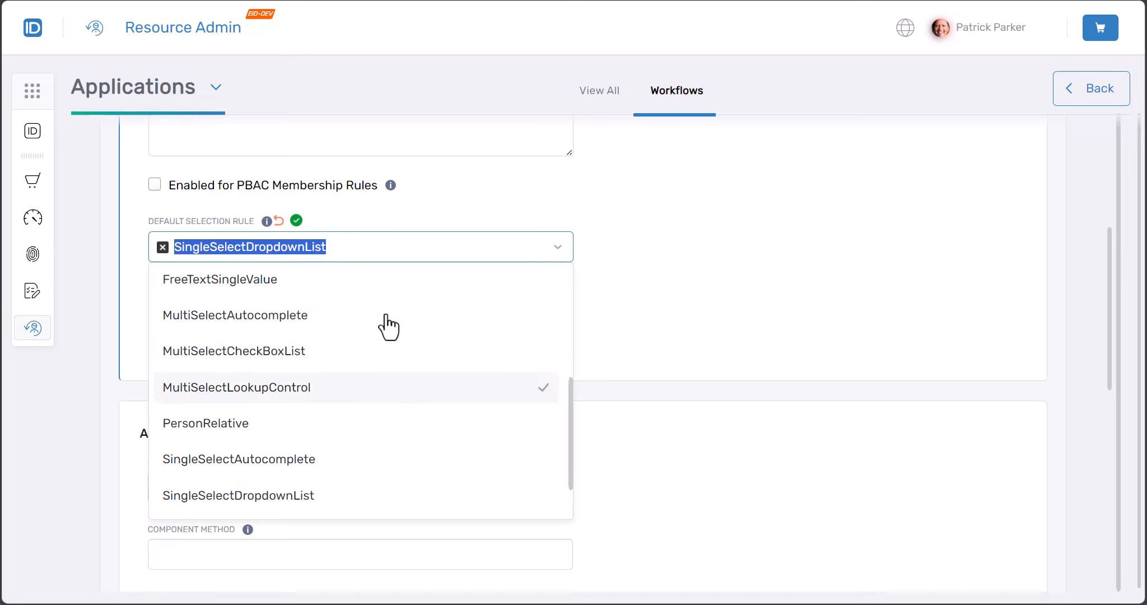
pyautogui.click(302, 357)
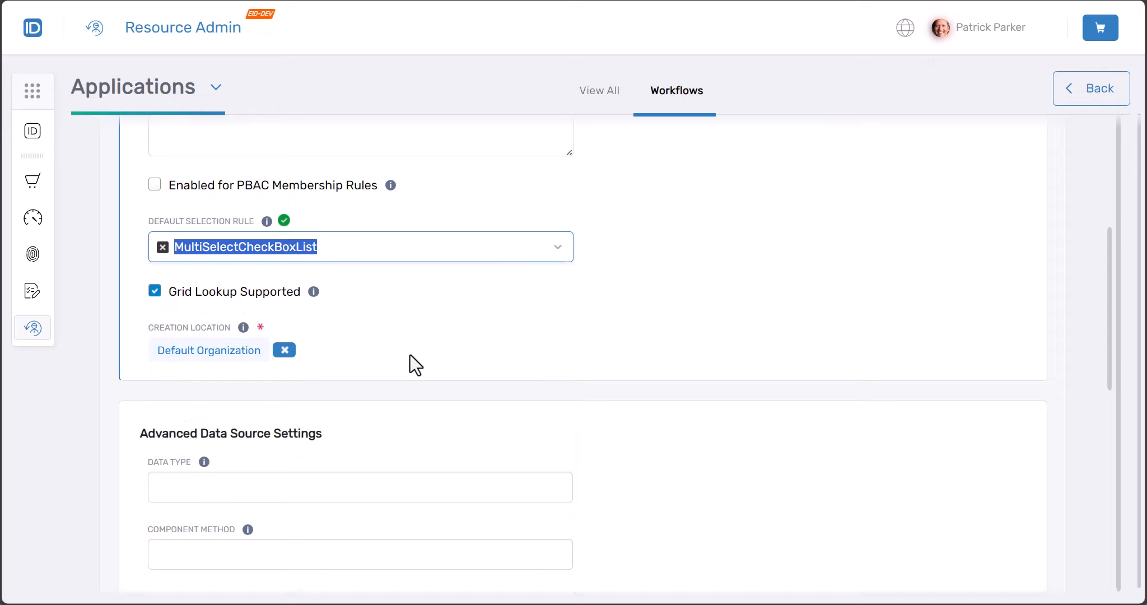
# Step: Fill in the advanced data source settings with data type NationView and component method GetAllSearch
pyautogui.scroll(-3, 409, 359)
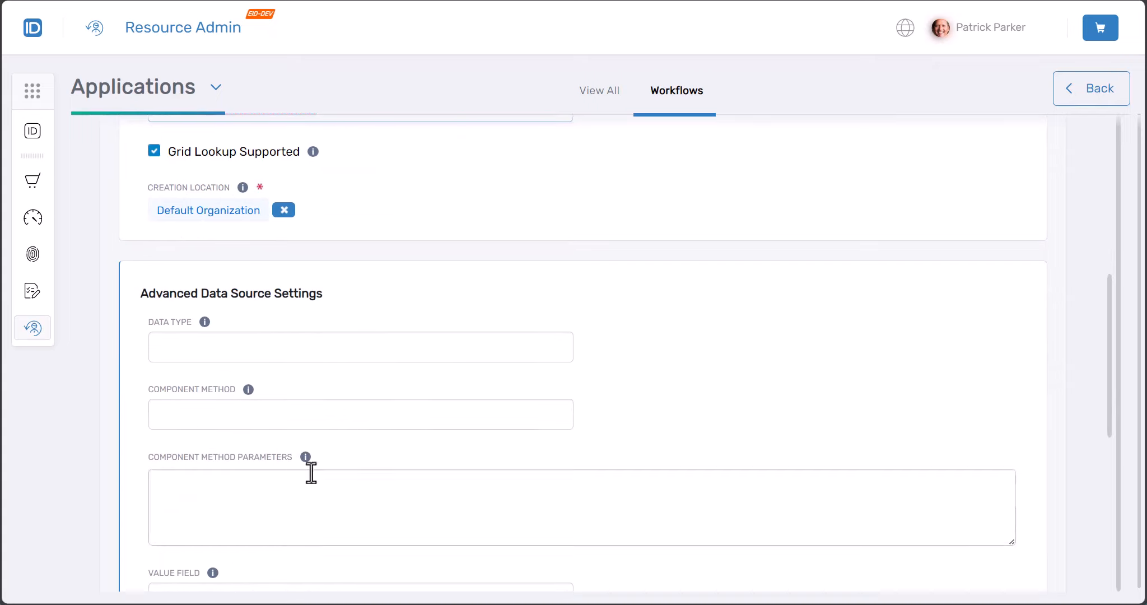
pyautogui.scroll(-3, 311, 473)
pyautogui.click(222, 216)
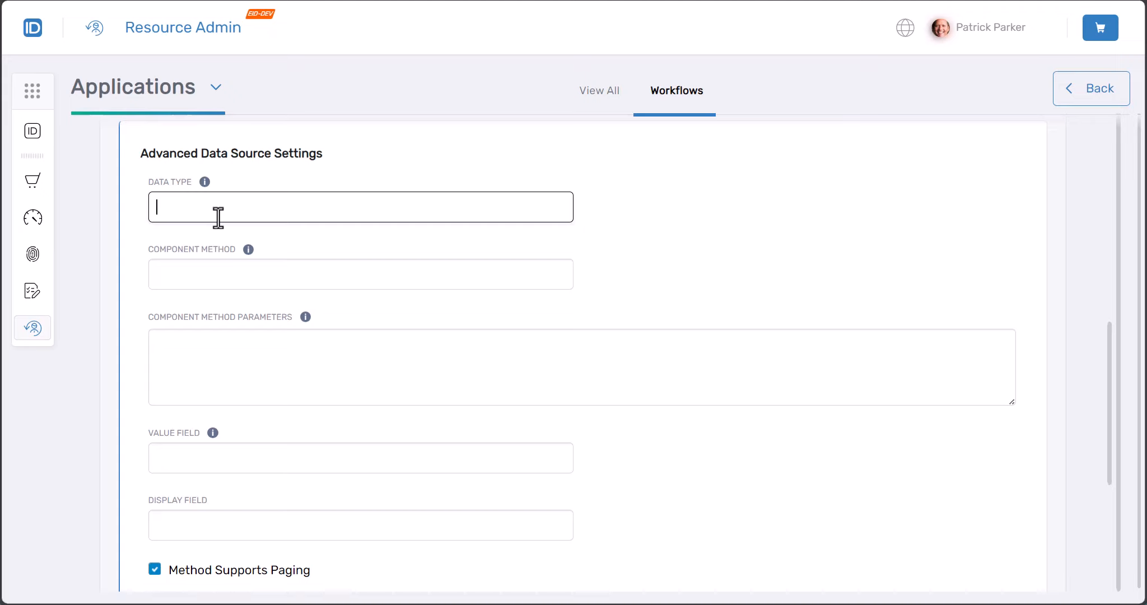
pyautogui.click(235, 262)
pyautogui.scroll(1, 229, 268)
pyautogui.click(226, 288)
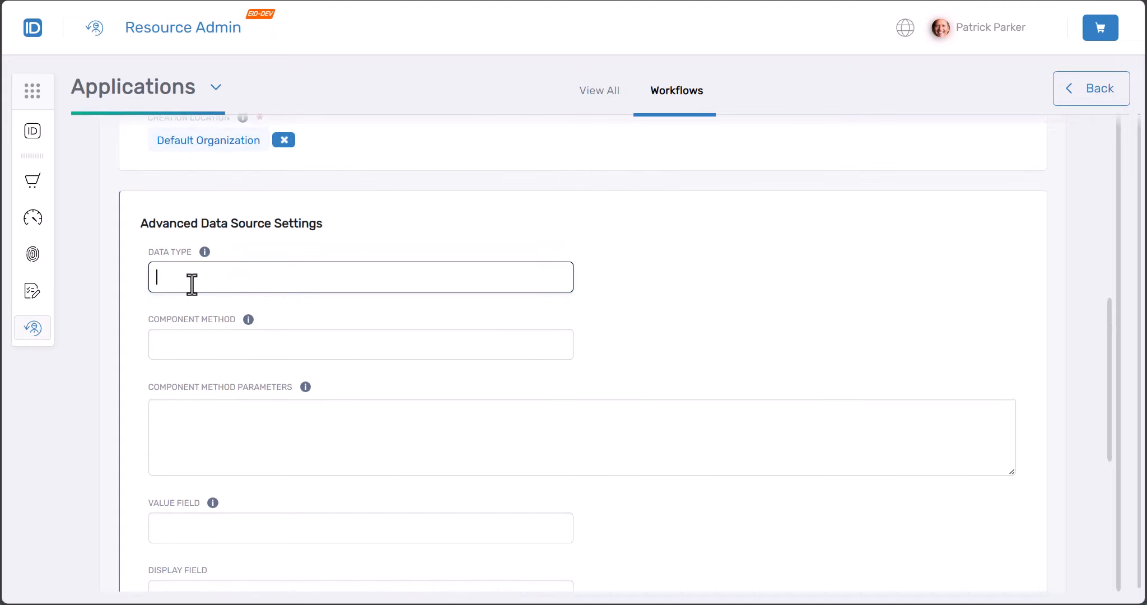
pyautogui.write('NationView')
pyautogui.press('Tab')
pyautogui.write('GetB')
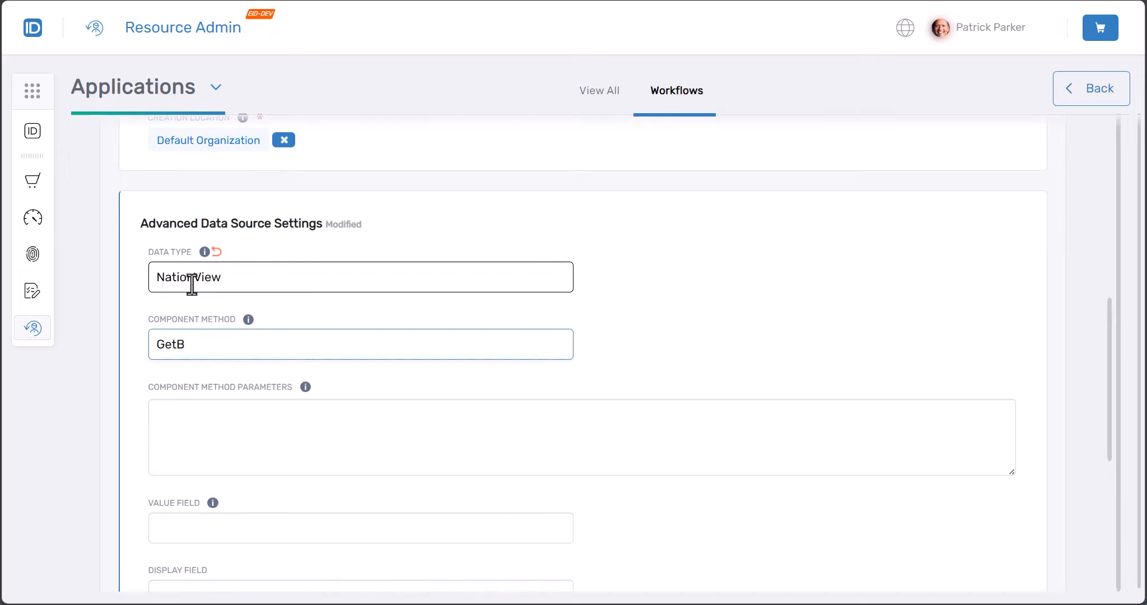
pyautogui.press('BackSpace')
pyautogui.write('AllSearch')
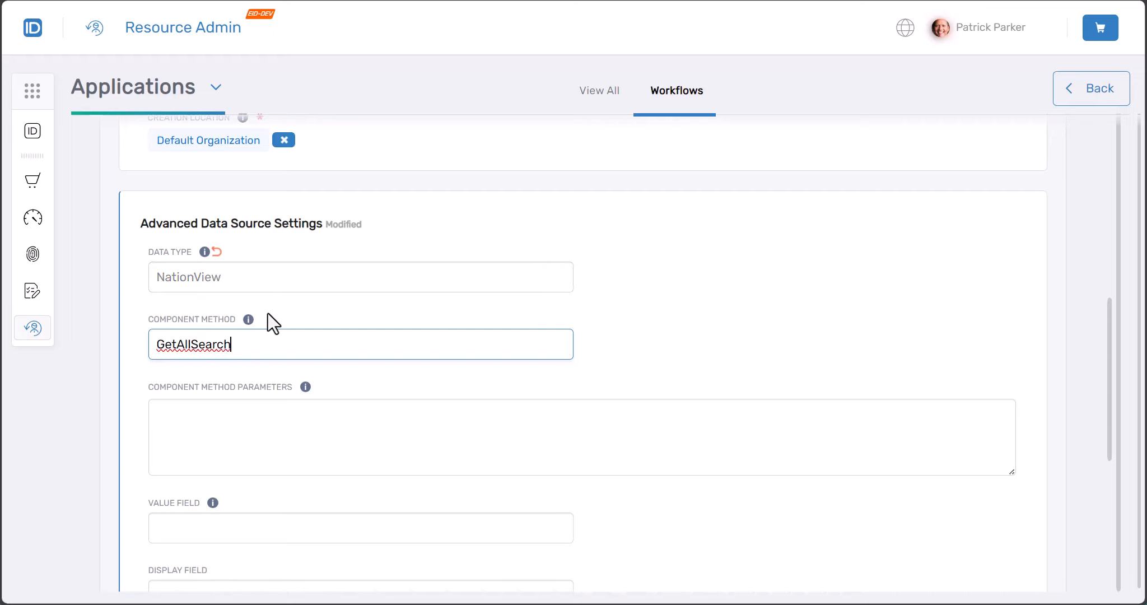
# Step: Clear the component method and the data type in the advanced data source settings
pyautogui.hotkey('ctrl', 'a')
pyautogui.press('BackSpace')
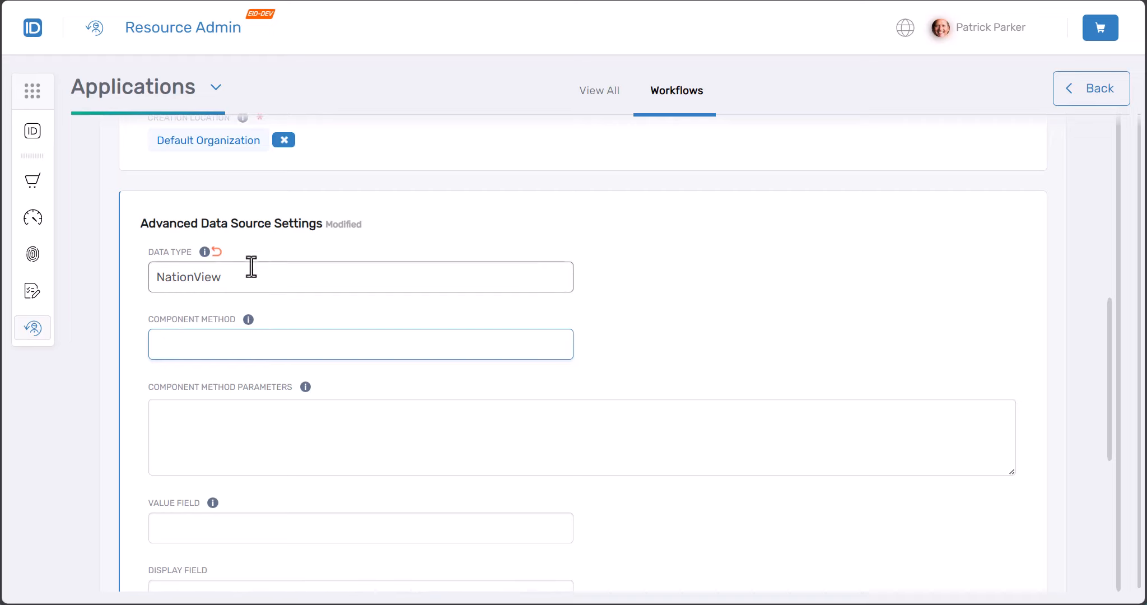
pyautogui.click(202, 280)
pyautogui.hotkey('ctrl', 'a')
pyautogui.press('BackSpace')
# Step: Turn off Grid Lookup Supported and submit the new Video Category field type
pyautogui.scroll(4, 262, 316)
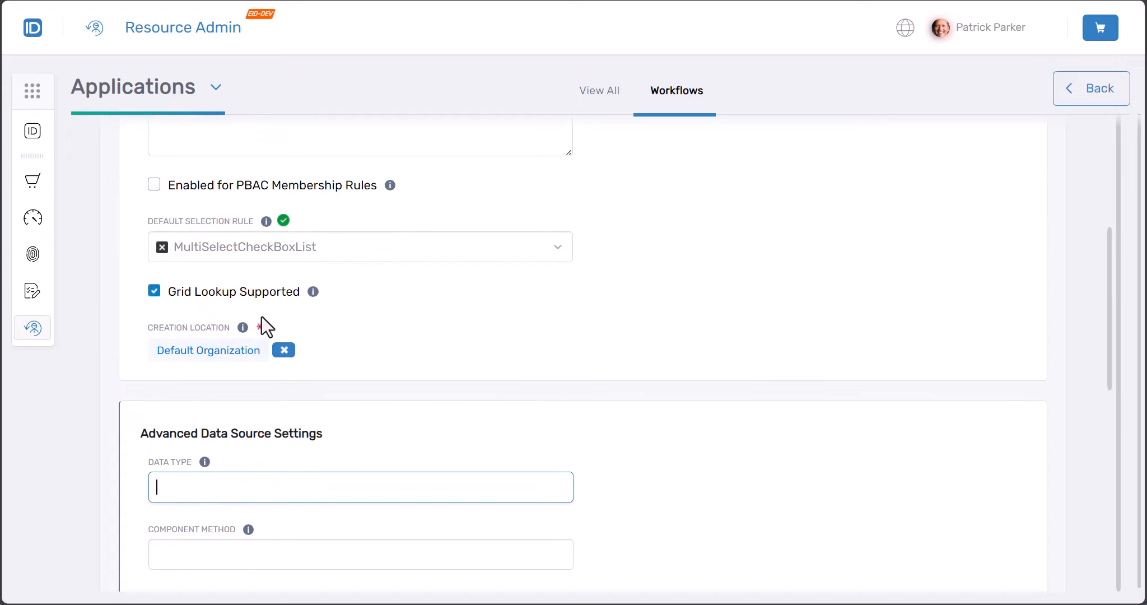
pyautogui.click(200, 291)
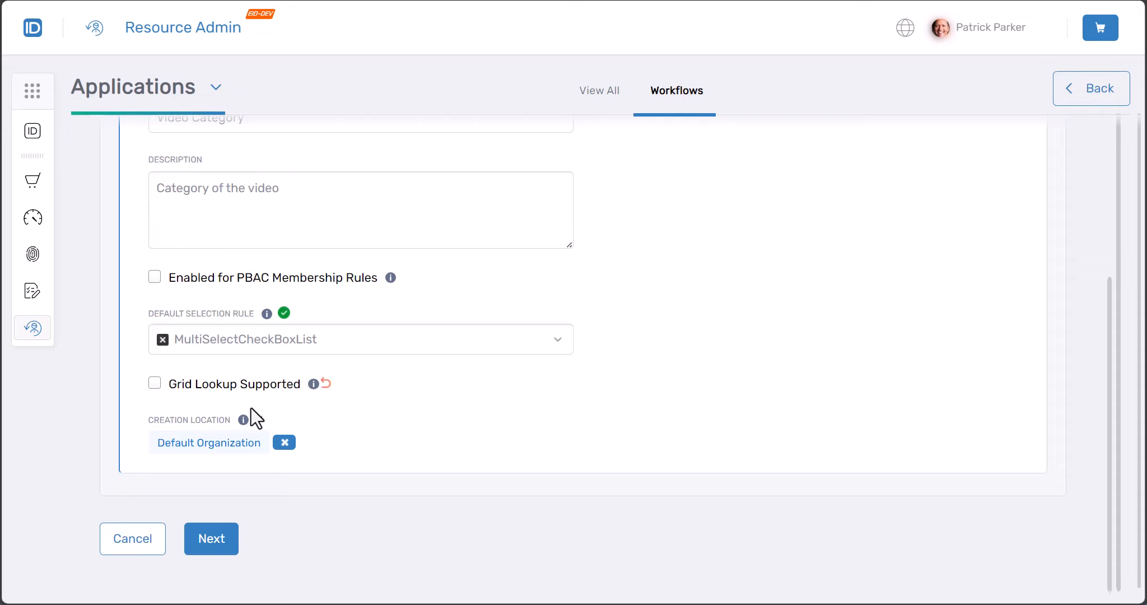
pyautogui.scroll(5, 378, 320)
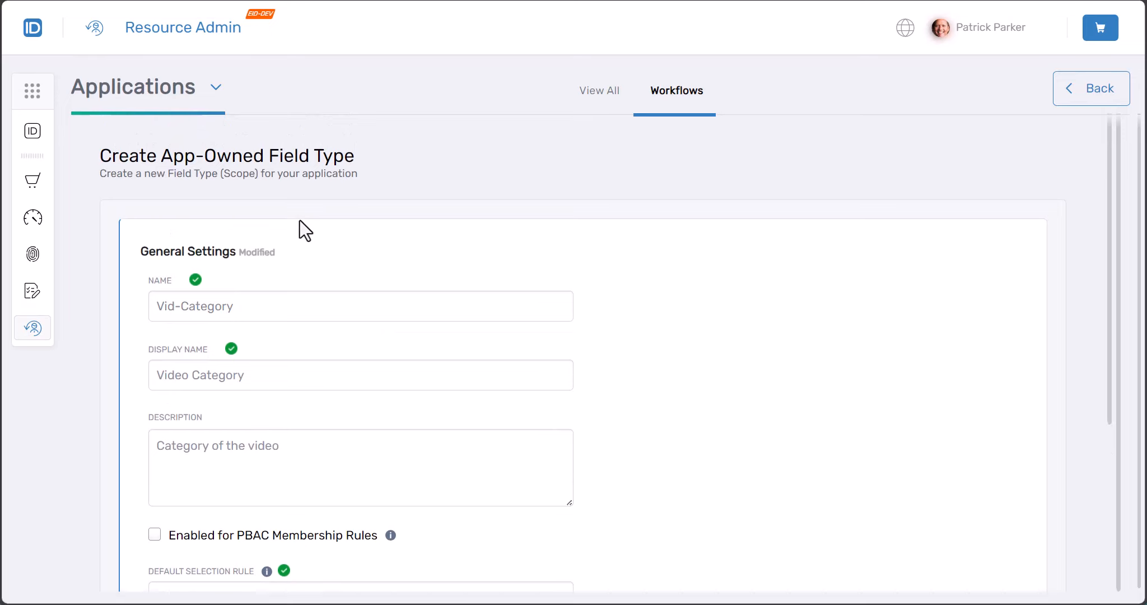
pyautogui.scroll(-5, 366, 297)
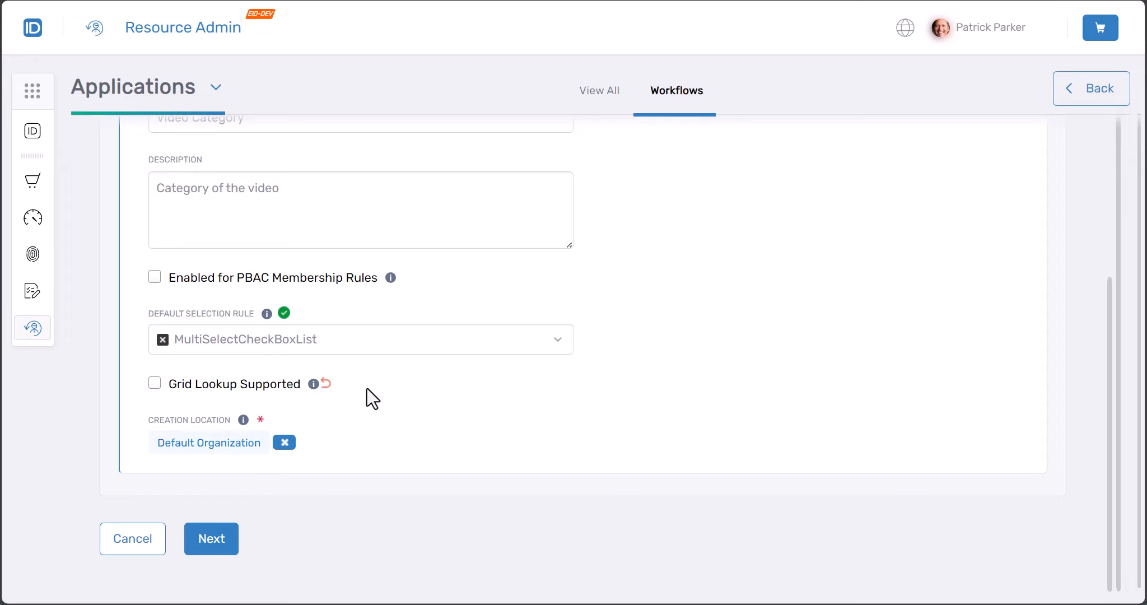
pyautogui.click(205, 546)
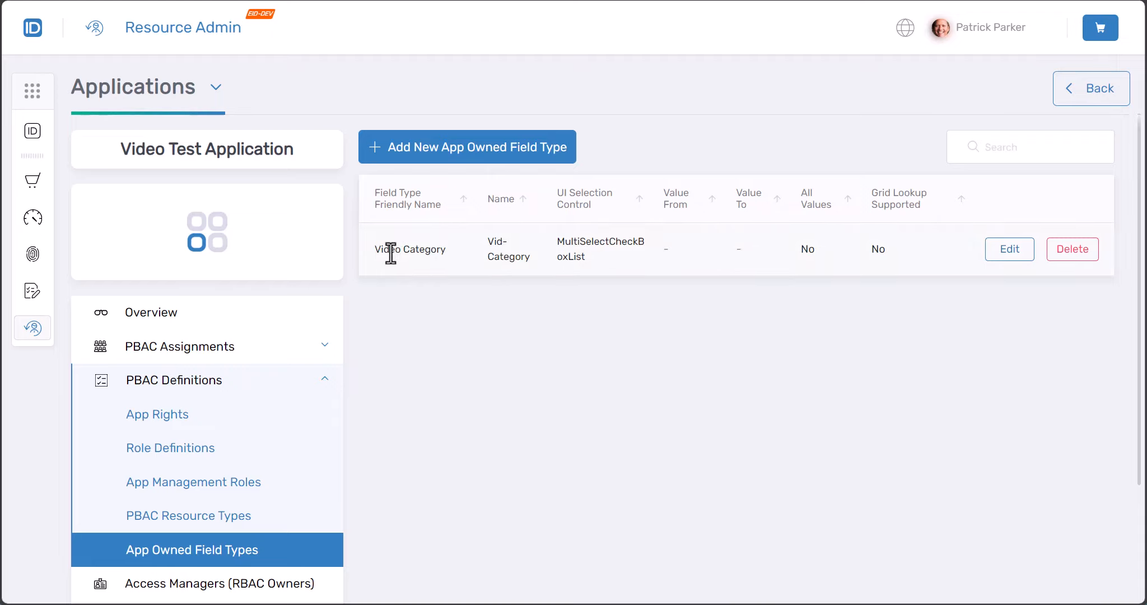
pyautogui.moveTo(383, 250); pyautogui.dragTo(435, 269)
pyautogui.click(426, 260)
pyautogui.tripleClick(414, 255)
pyautogui.click(417, 263)
# Step: Start the Manage Field Type Values workflow from the application's actions
pyautogui.scroll(-1, 294, 454)
pyautogui.scroll(-3, 294, 454)
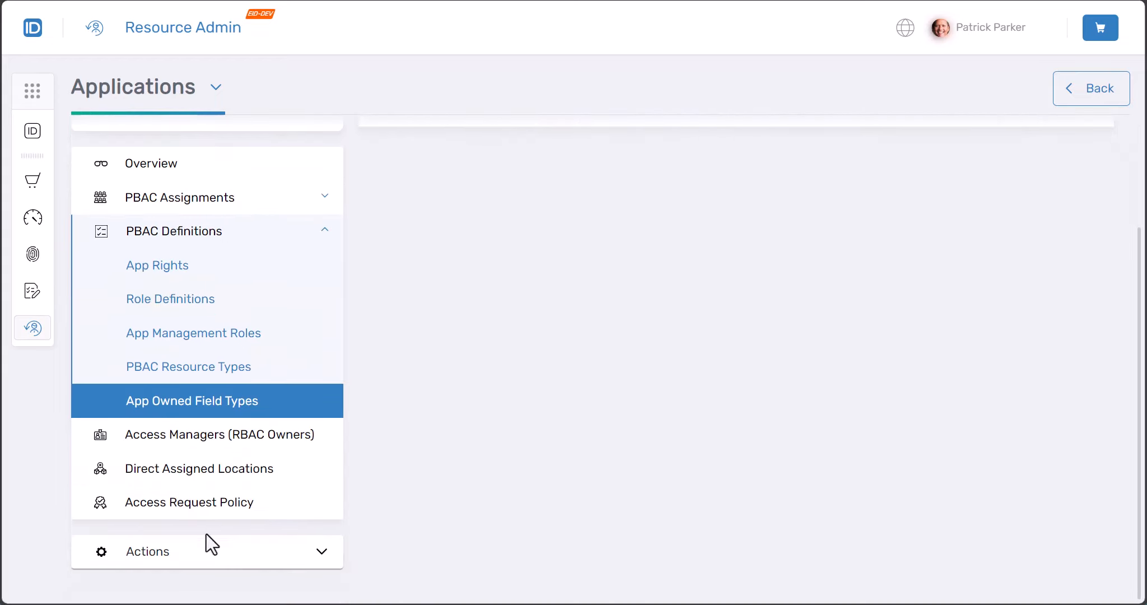
pyautogui.click(210, 552)
pyautogui.scroll(-3, 201, 504)
pyautogui.scroll(-3, 189, 410)
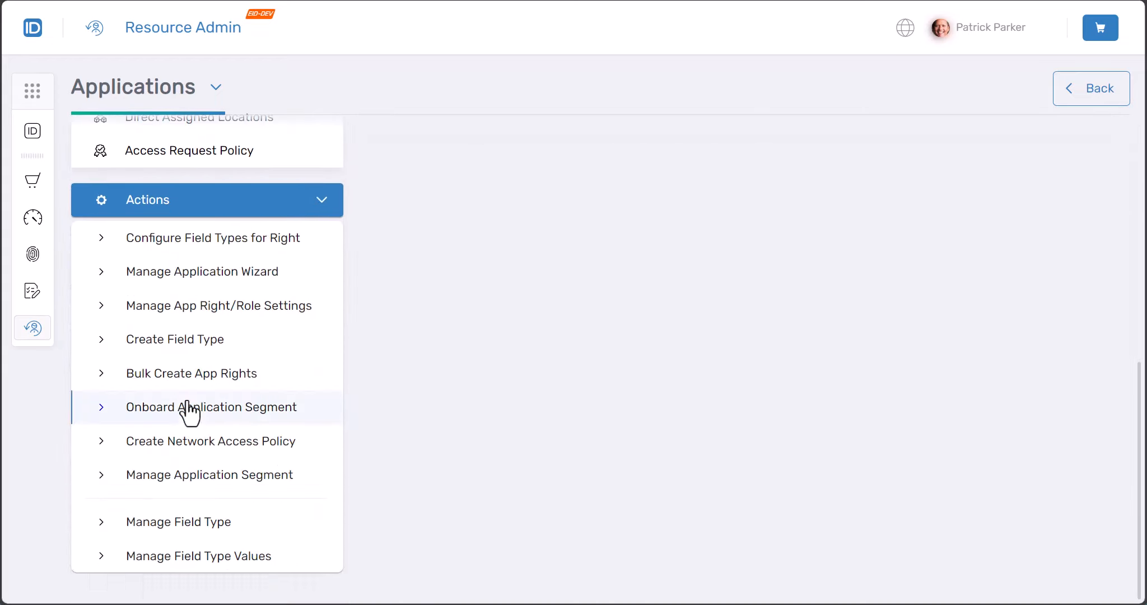
pyautogui.click(196, 563)
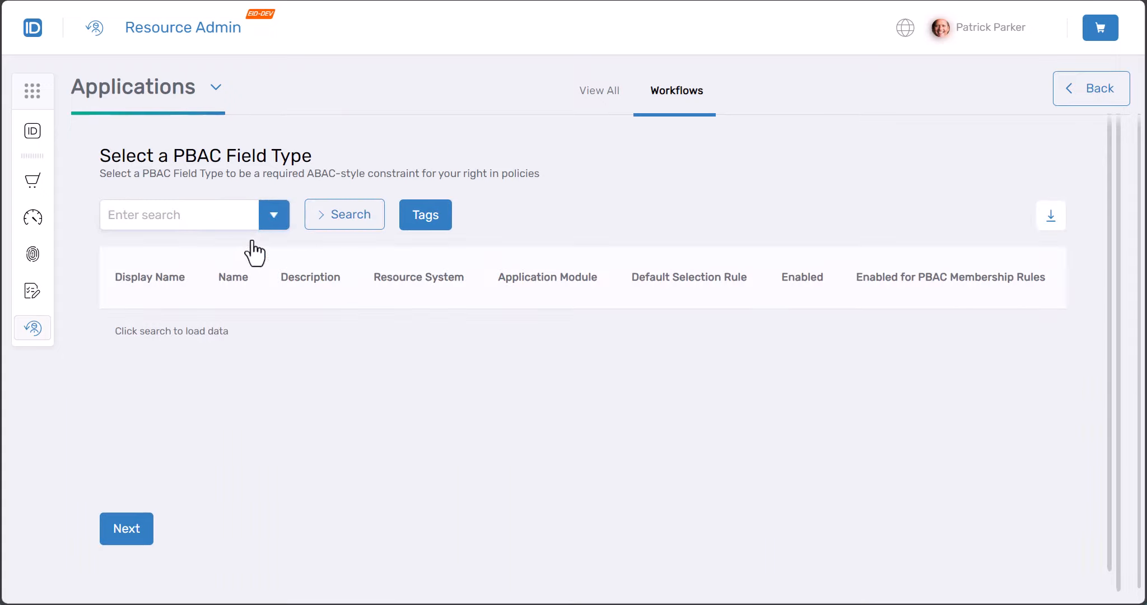
# Step: Search the PBAC field types for "vid", select Video Category and proceed to its values
pyautogui.click(209, 214)
pyautogui.write('vid')
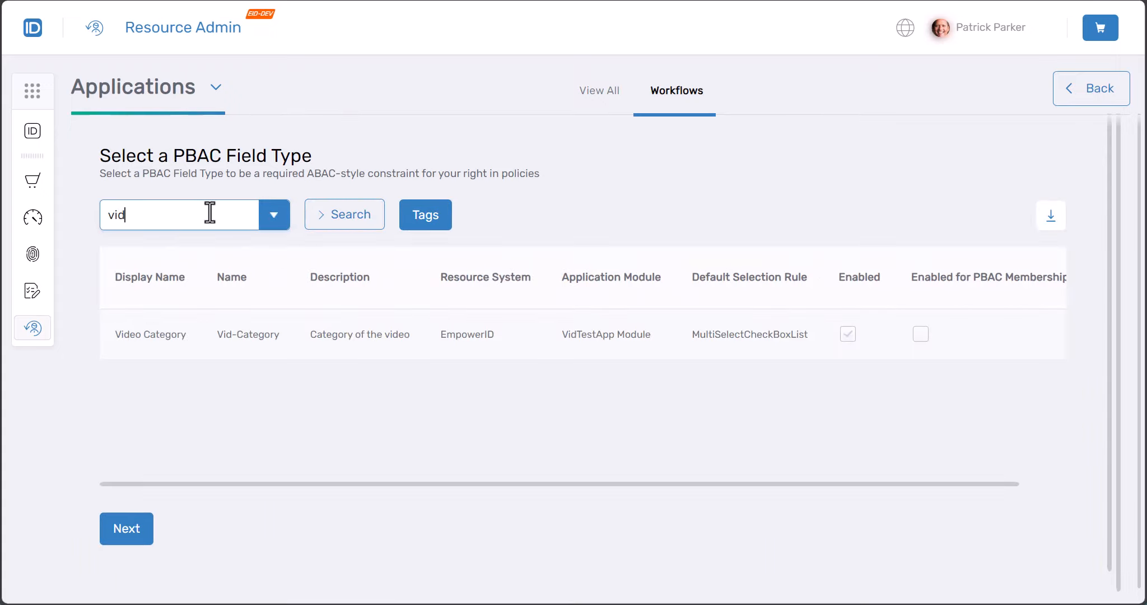
pyautogui.click(213, 338)
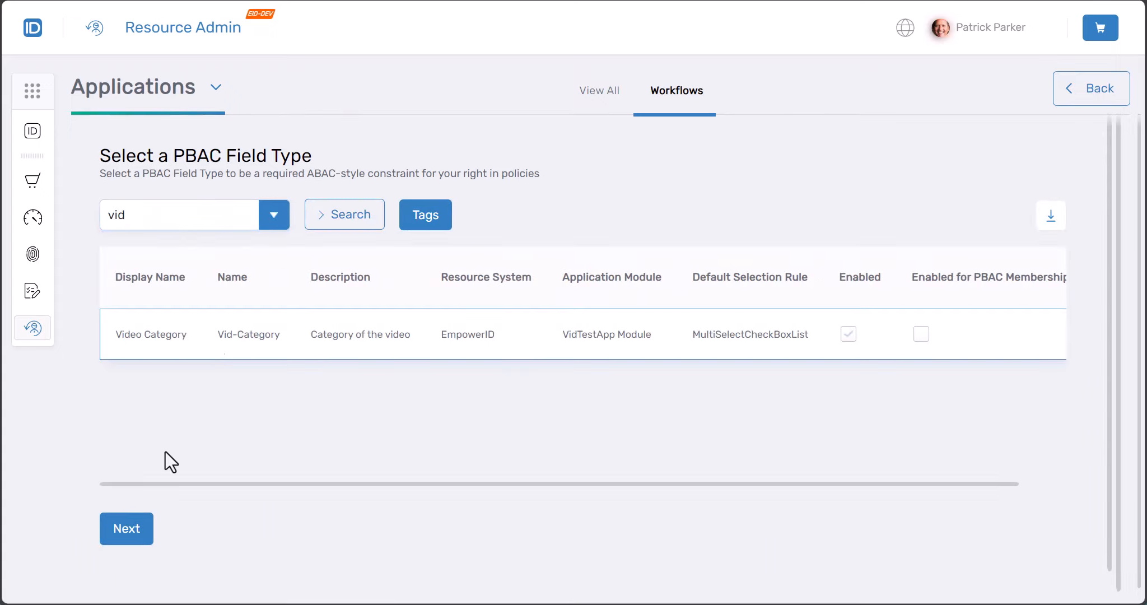
pyautogui.click(138, 535)
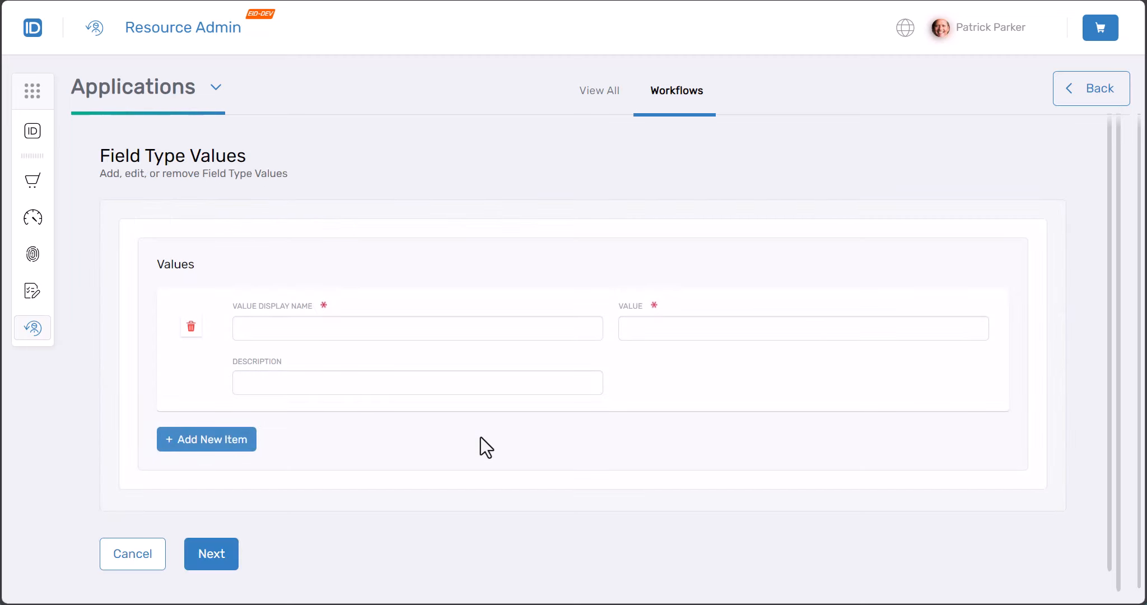
# Step: Define the first field type value with Nature as its display name, value and description
pyautogui.click(366, 329)
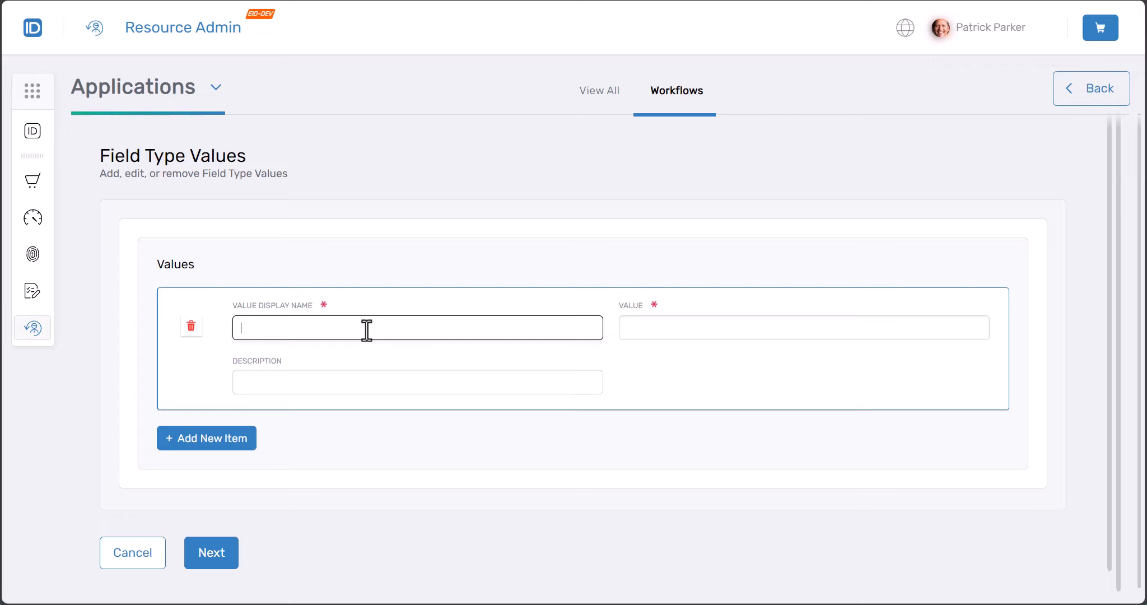
pyautogui.write('NAture')
pyautogui.press('Tab')
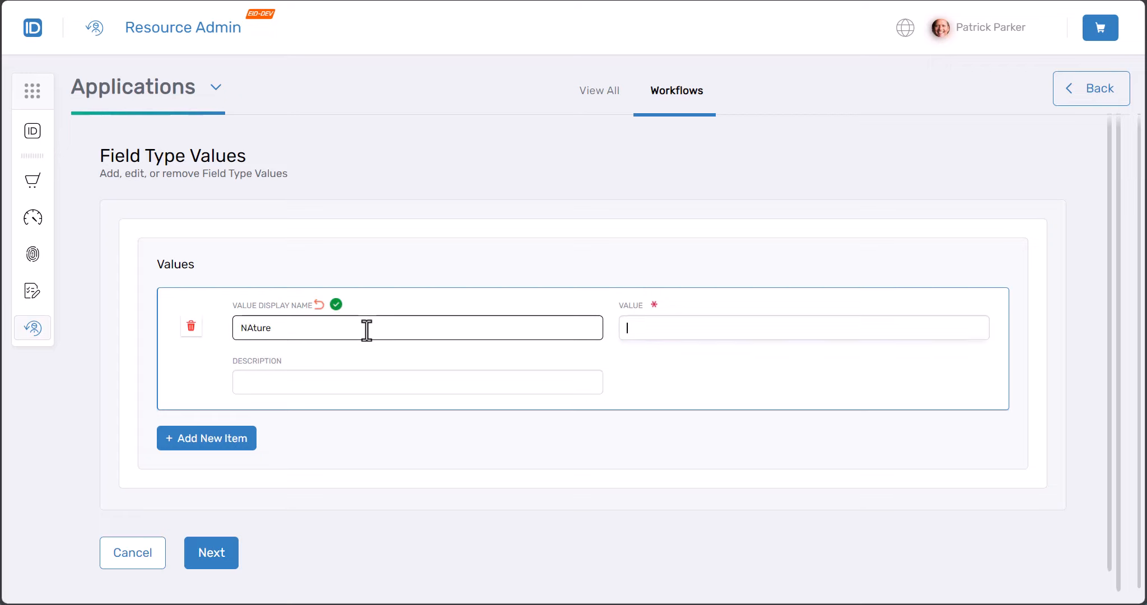
pyautogui.hotkey('shift', 'Tab')
pyautogui.write('Nature')
pyautogui.press('Tab')
pyautogui.hotkey('shift', 'Tab')
pyautogui.hotkey('ctrl', 'c')
pyautogui.press('Tab')
pyautogui.hotkey('ctrl', 'v')
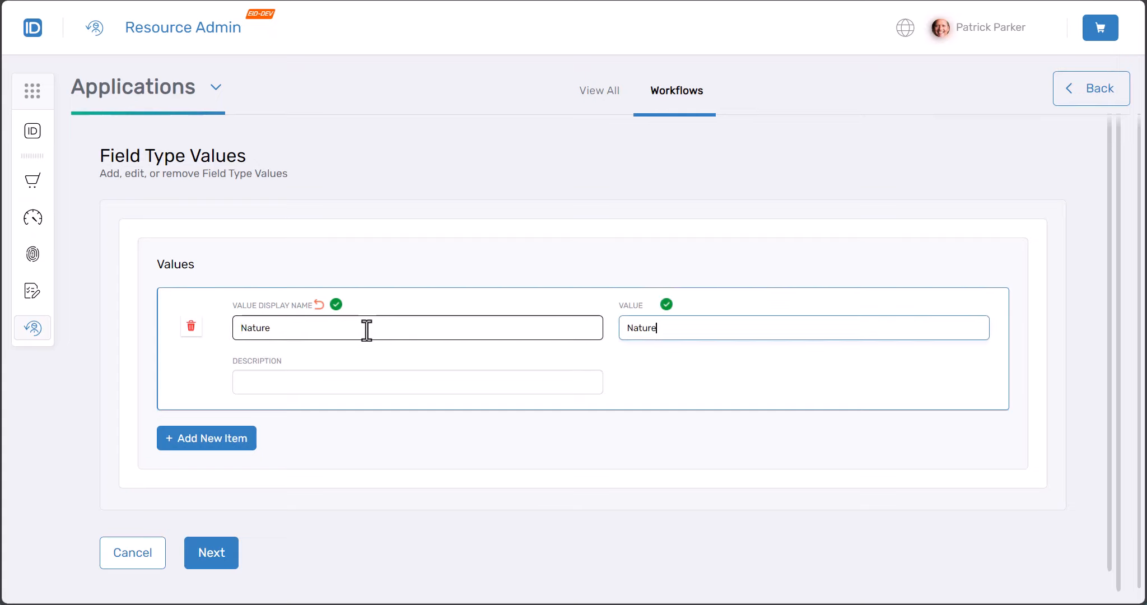
pyautogui.press('Tab')
pyautogui.hotkey('ctrl', 'v')
# Step: Add a second field type value with Marketing as its display name, value and description
pyautogui.click(249, 437)
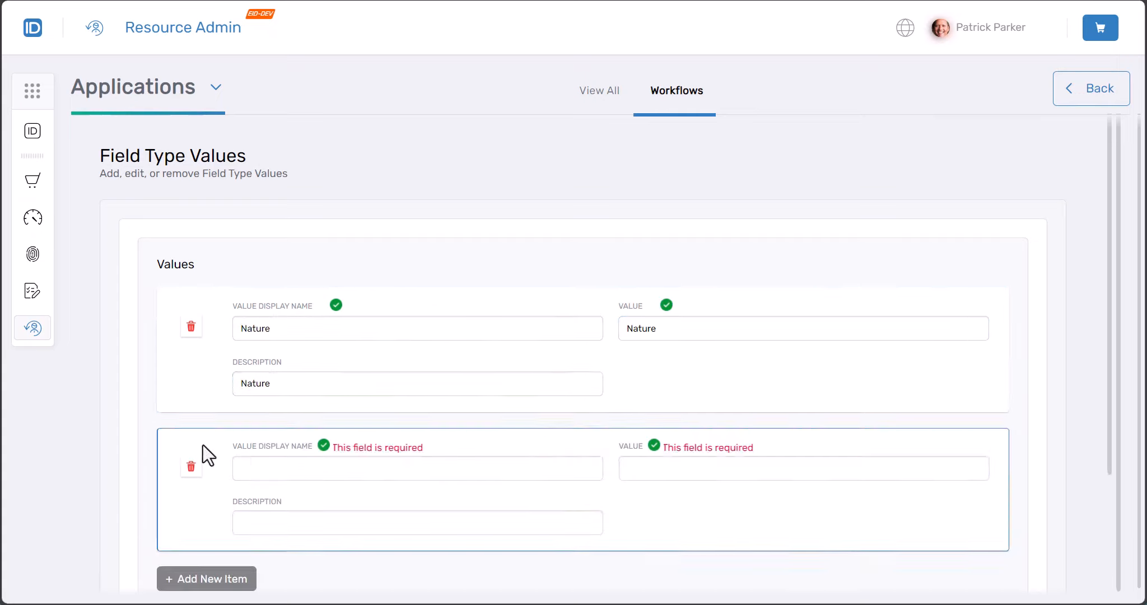
pyautogui.click(262, 468)
pyautogui.scroll(-3, 269, 430)
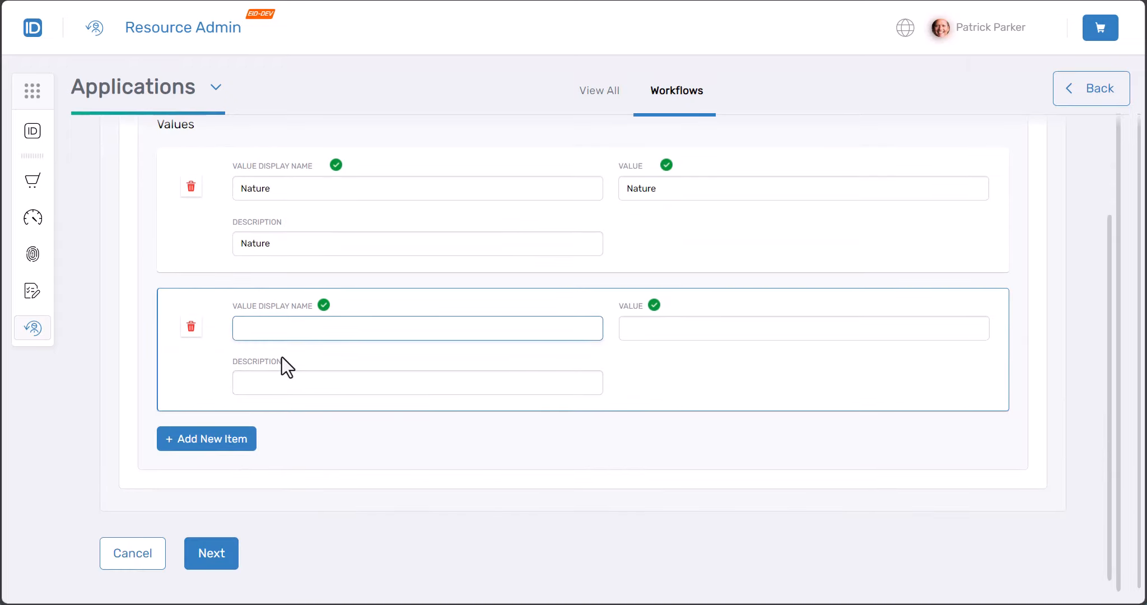
pyautogui.write('MArketing')
pyautogui.hotkey('ctrl', 'a')
pyautogui.press('BackSpace')
pyautogui.write('Marketing')
pyautogui.hotkey('ctrl', 'a')
pyautogui.hotkey('ctrl', 'c')
pyautogui.press('Tab')
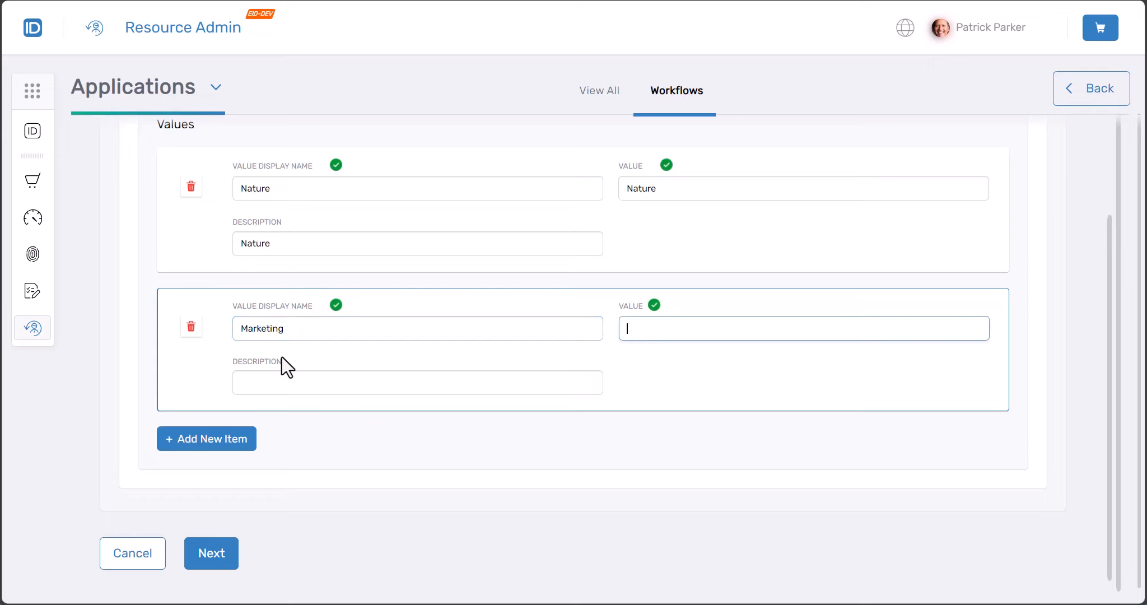
pyautogui.hotkey('ctrl', 'v')
pyautogui.press('Tab')
pyautogui.hotkey('ctrl', 'v')
# Step: Add a third item with Compliance as display name and description and Compoliance as value, and submit the field type values
pyautogui.click(238, 438)
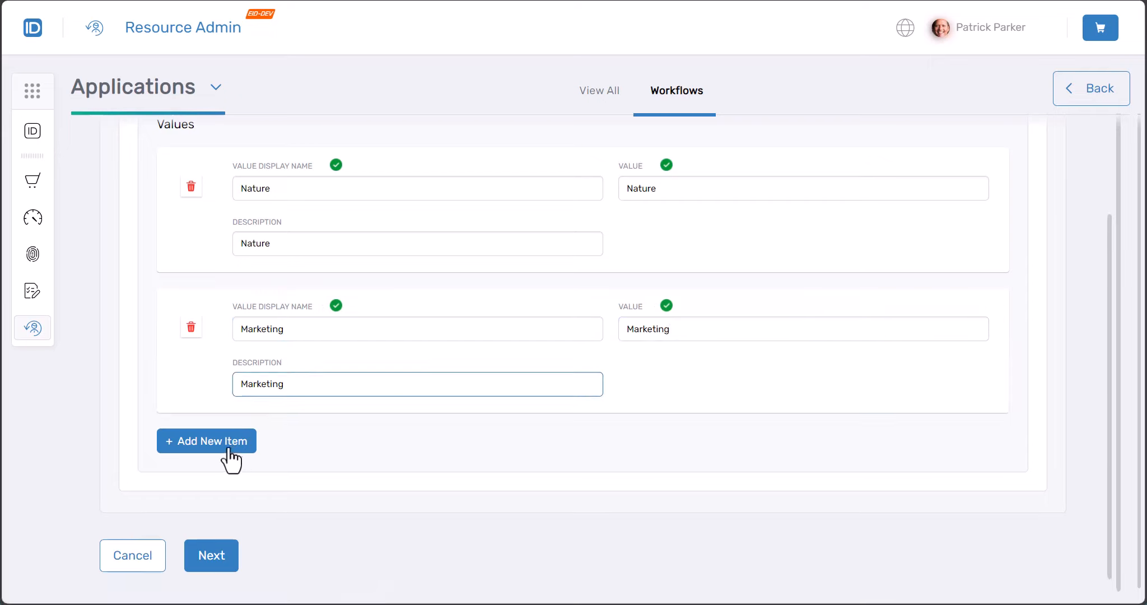
pyautogui.write('Com')
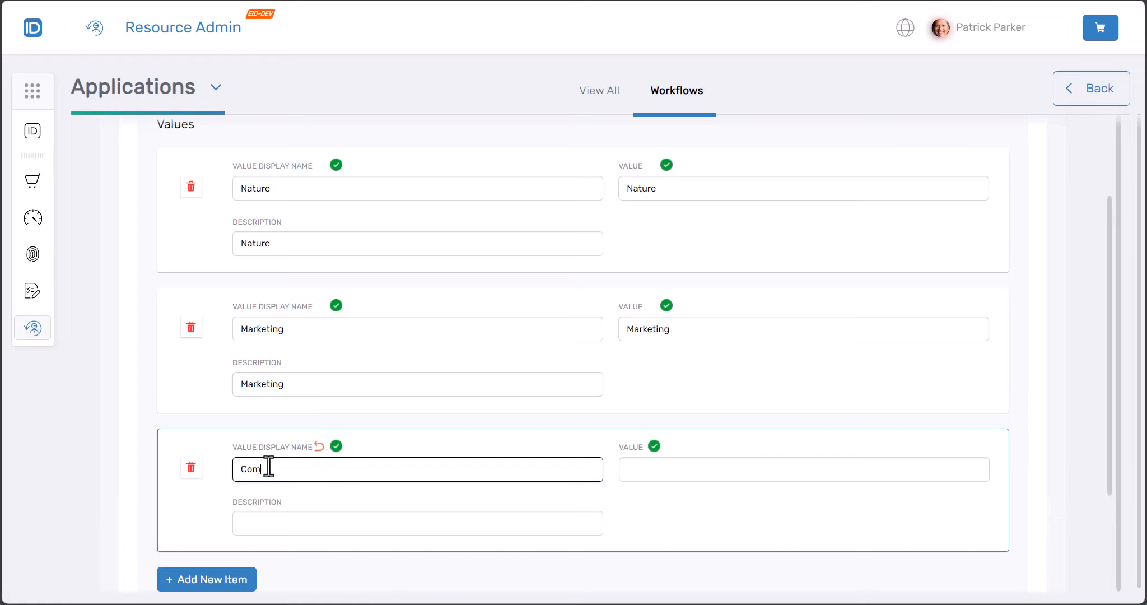
pyautogui.write('pliance')
pyautogui.press('Tab')
pyautogui.write('C')
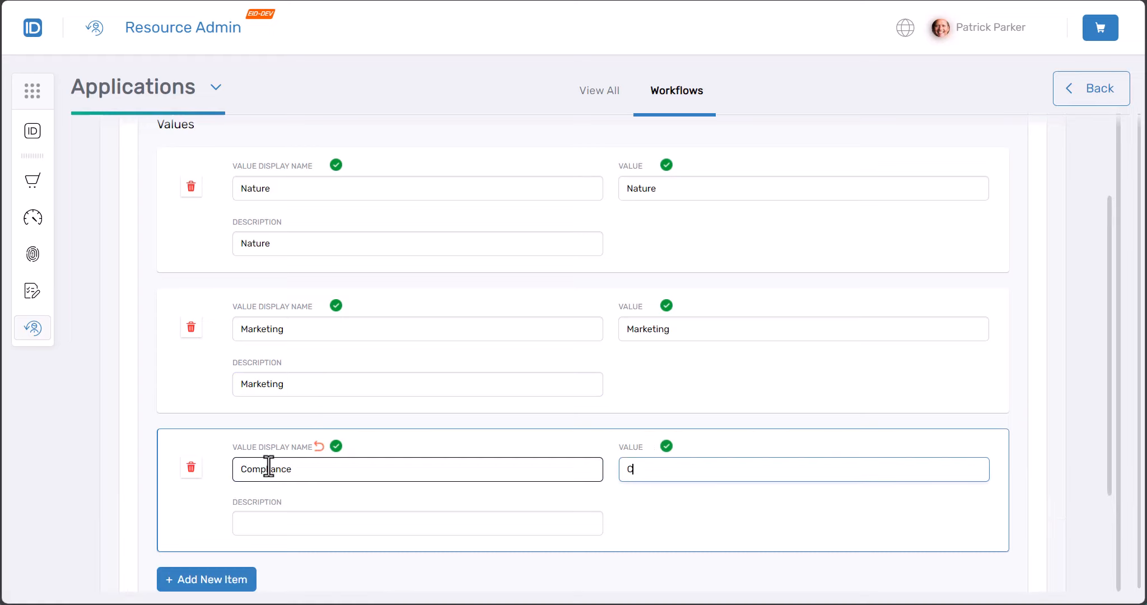
pyautogui.write('ompoliance')
pyautogui.press('Tab')
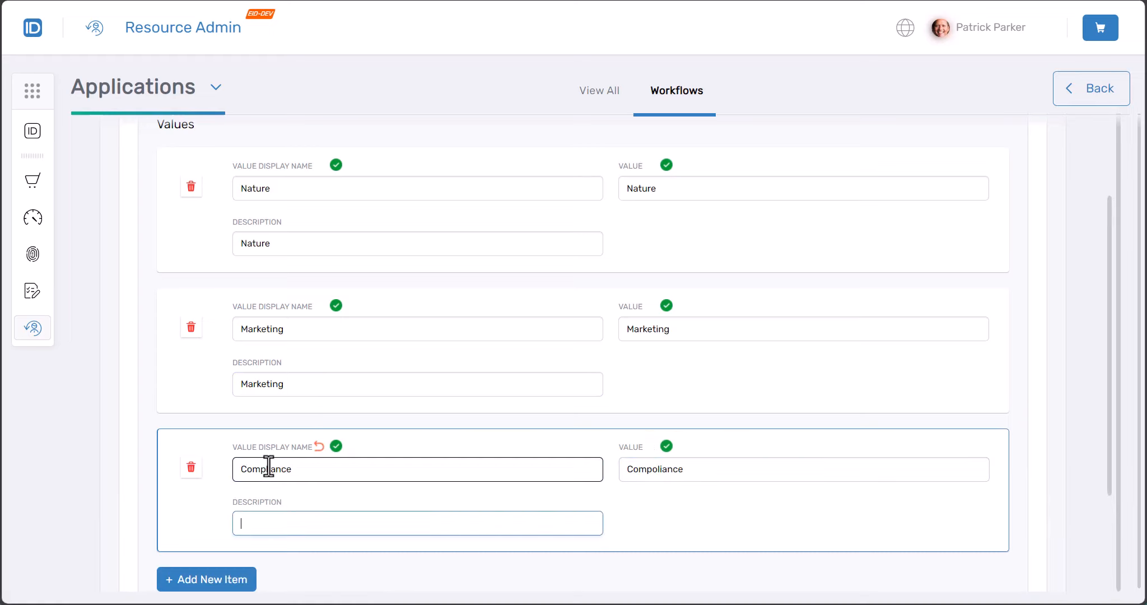
pyautogui.write('Compliance')
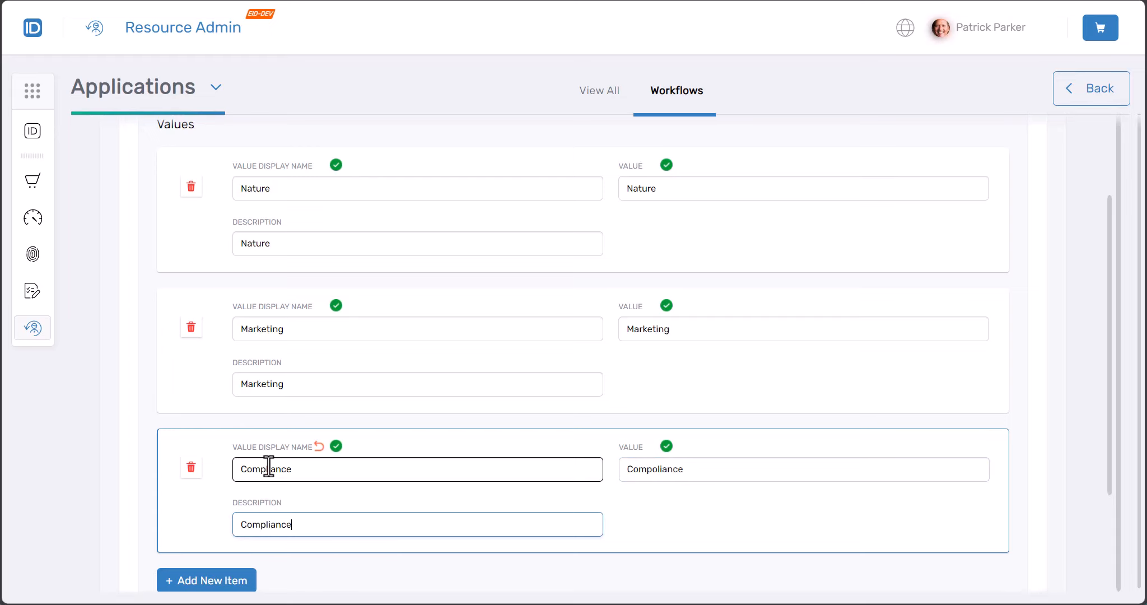
pyautogui.scroll(-3, 268, 456)
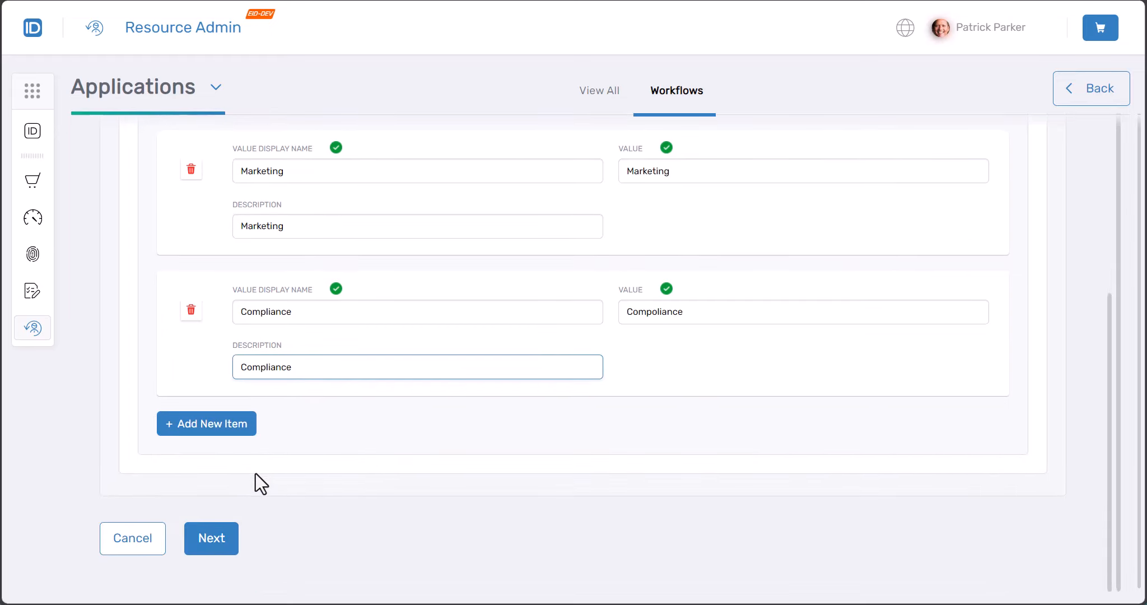
pyautogui.click(235, 542)
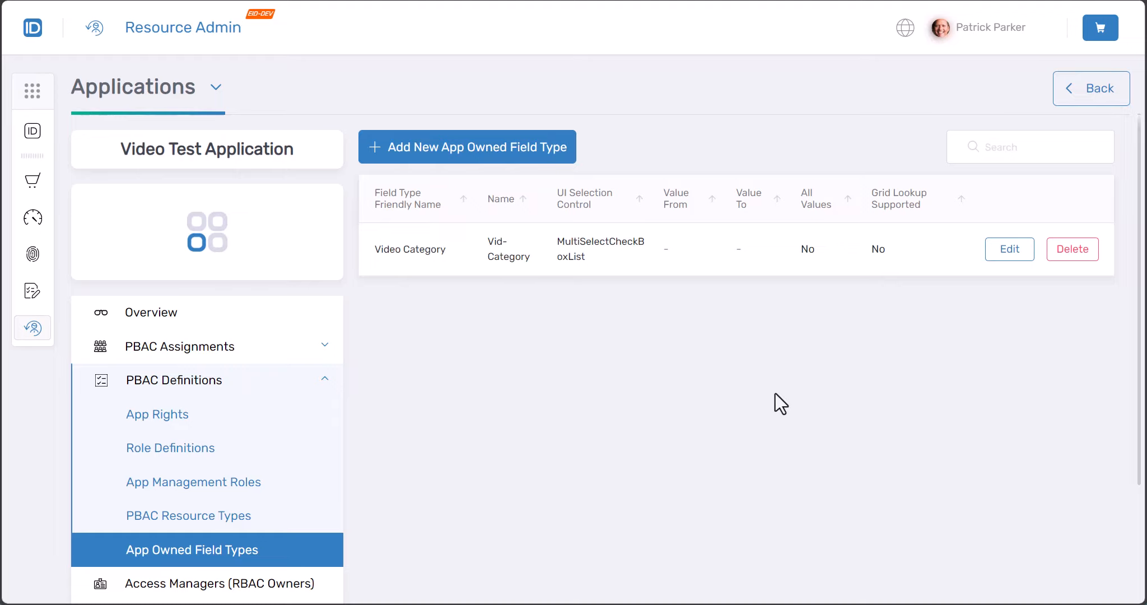
# Step: Start configuring the field types for the Edit Video app right of the Video Test Application
pyautogui.click(190, 425)
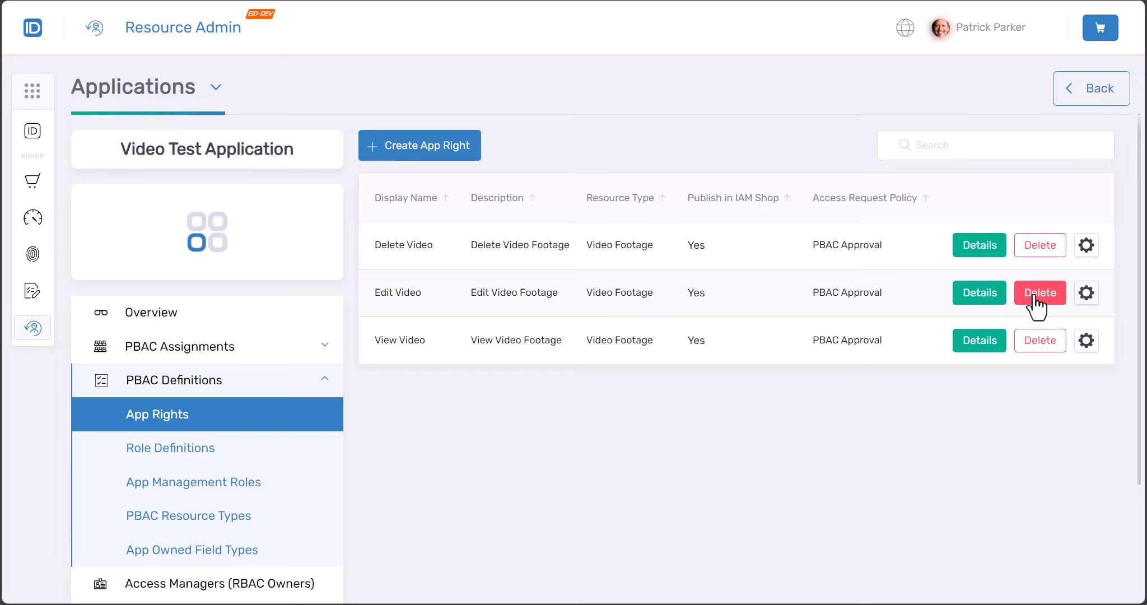
pyautogui.click(1085, 293)
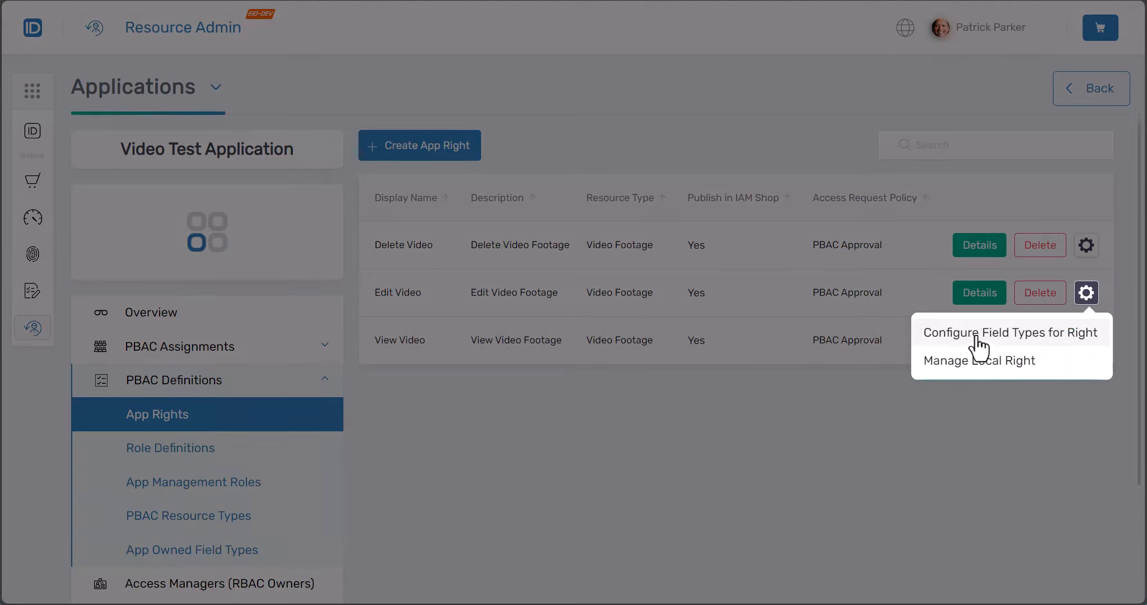
pyautogui.click(1045, 336)
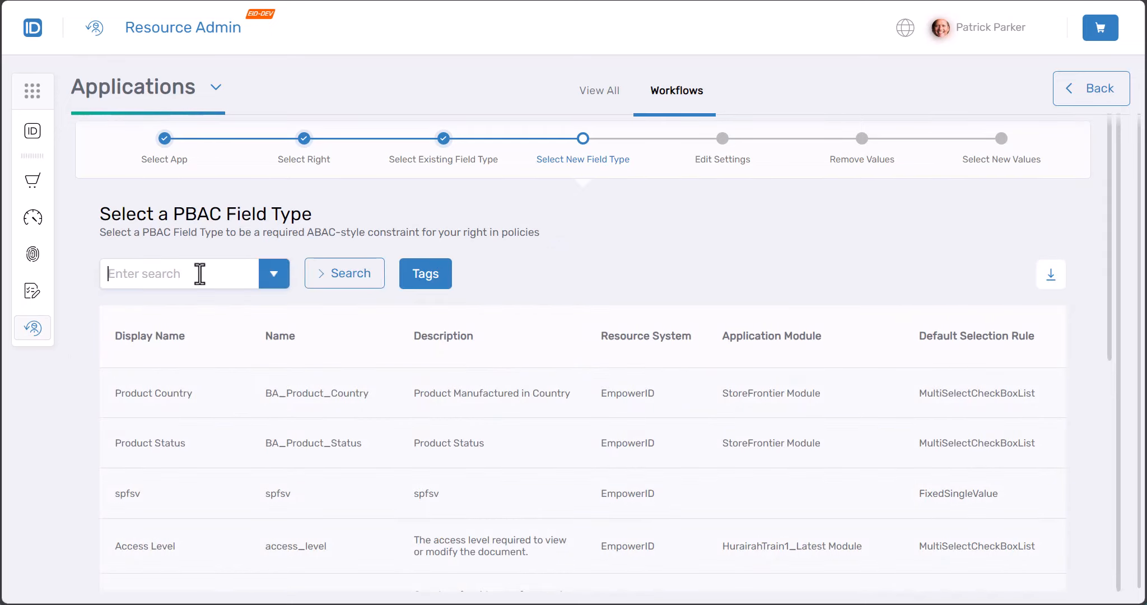
# Step: Search the PBAC field types for "vid", select Video Category for the right and proceed to its settings
pyautogui.click(200, 273)
pyautogui.write('vid')
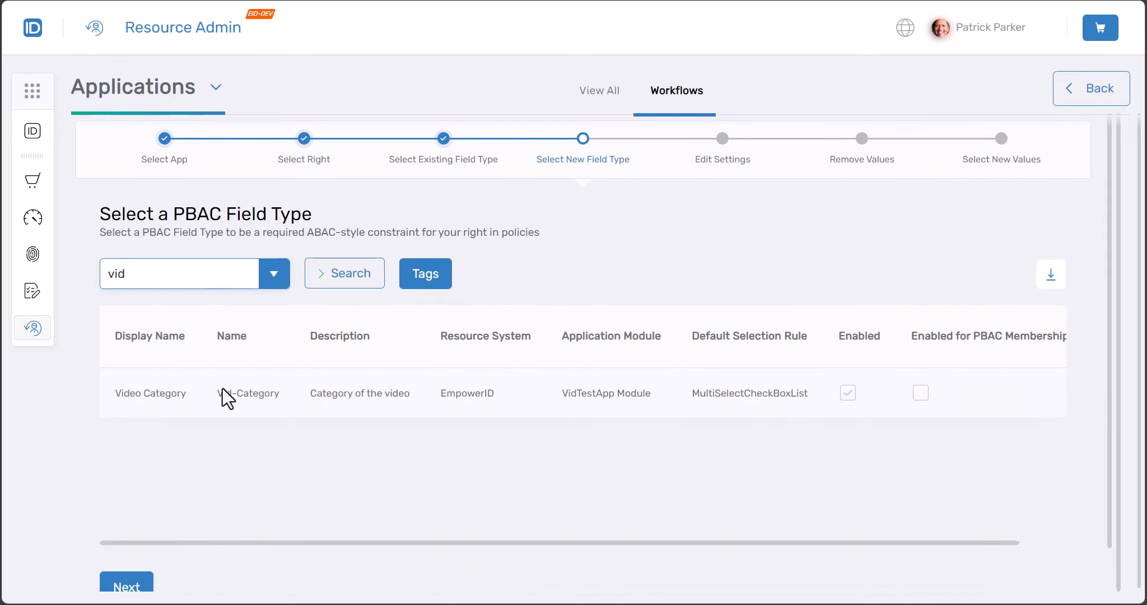
pyautogui.click(223, 391)
pyautogui.scroll(-2, 223, 390)
pyautogui.click(118, 549)
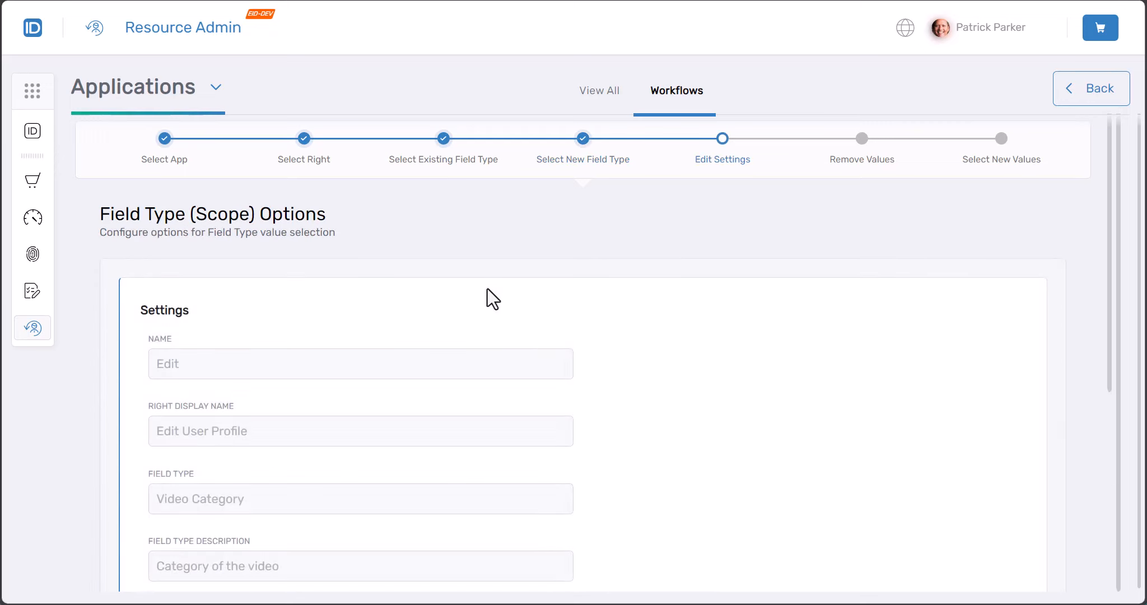
# Step: Make the selection required and allow selection of any values defined for the Video Category field type
pyautogui.scroll(-5, 487, 290)
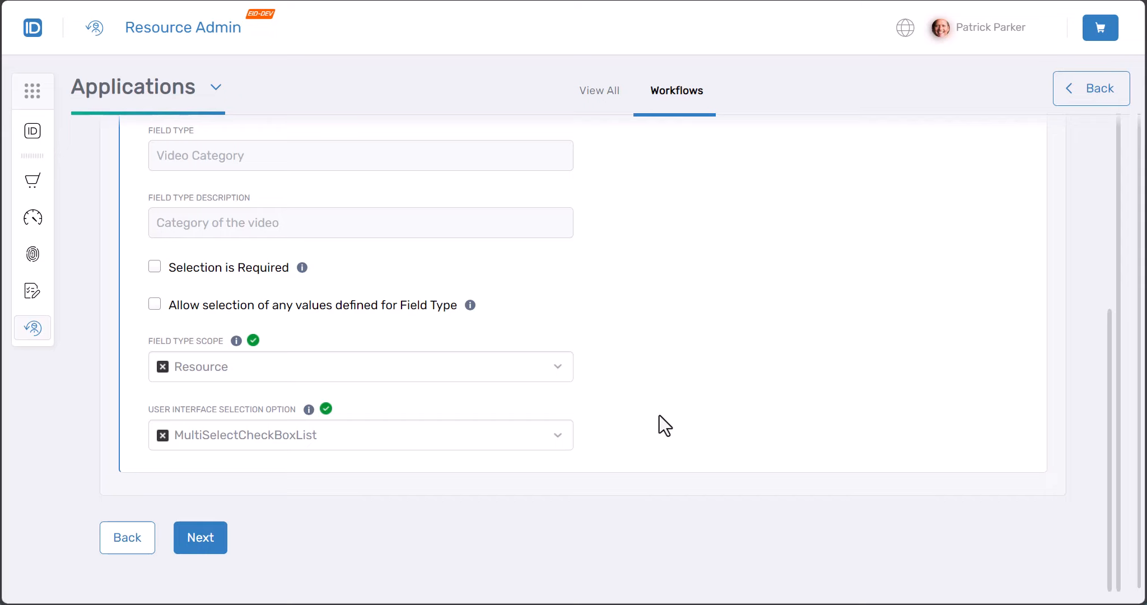
pyautogui.click(249, 272)
pyautogui.click(290, 308)
# Step: Try Environment as the field type scope
pyautogui.click(312, 366)
pyautogui.doubleClick(311, 367)
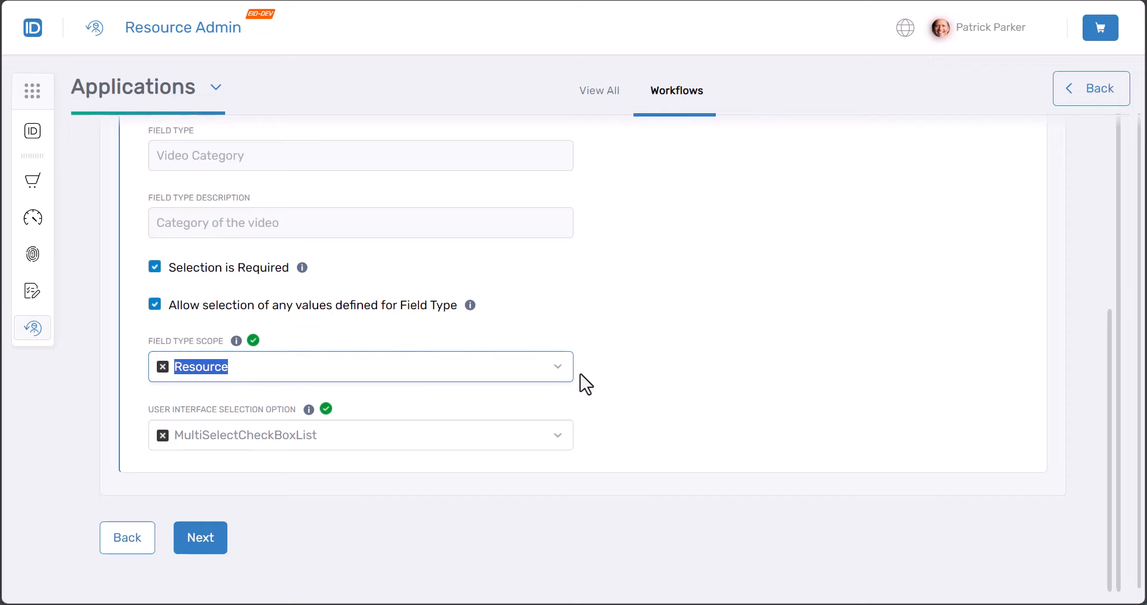
pyautogui.click(557, 372)
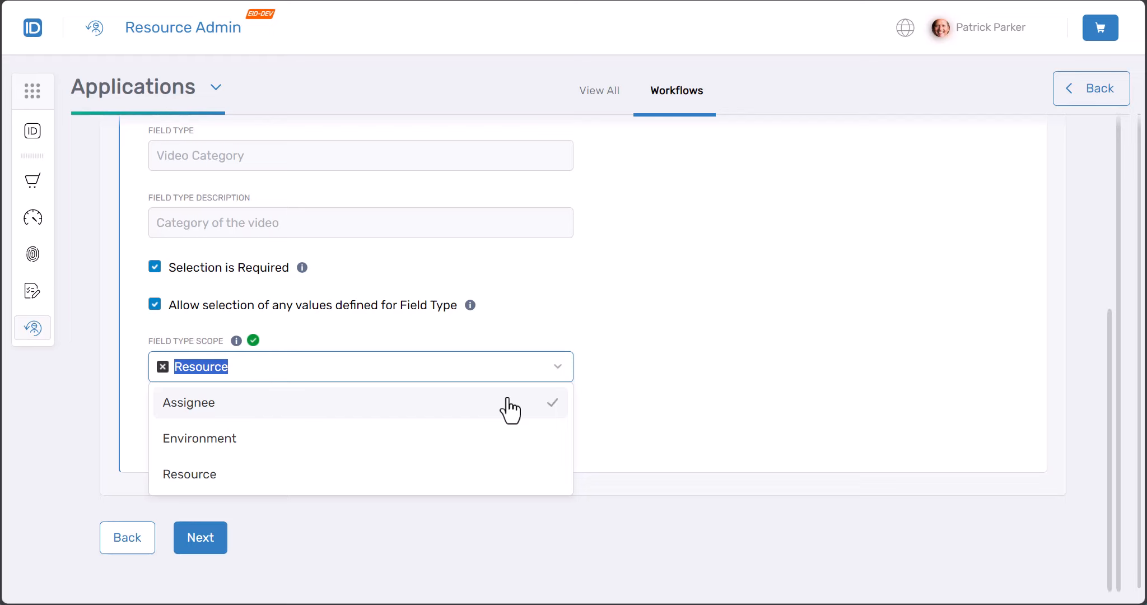
pyautogui.click(469, 439)
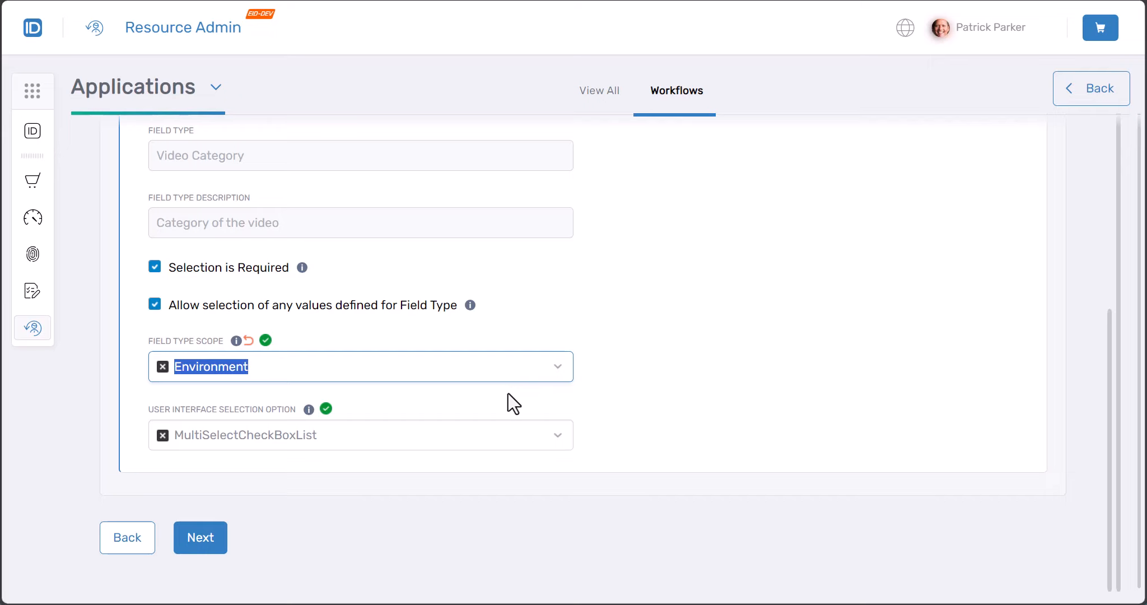
# Step: Set the field type scope to Resource and submit the field type options
pyautogui.click(540, 376)
pyautogui.click(275, 480)
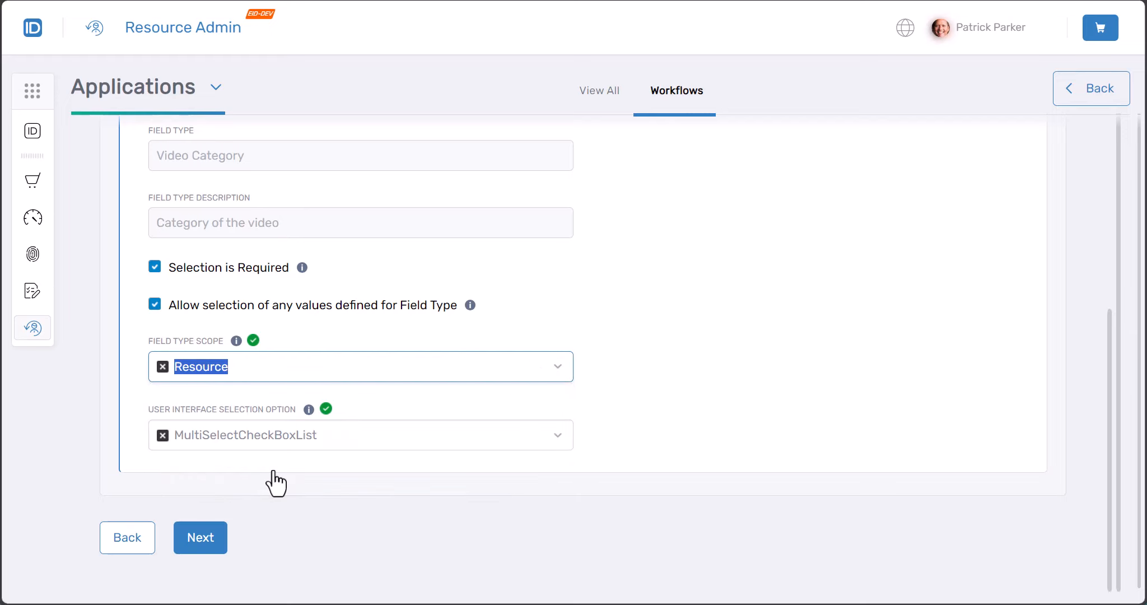
pyautogui.click(207, 540)
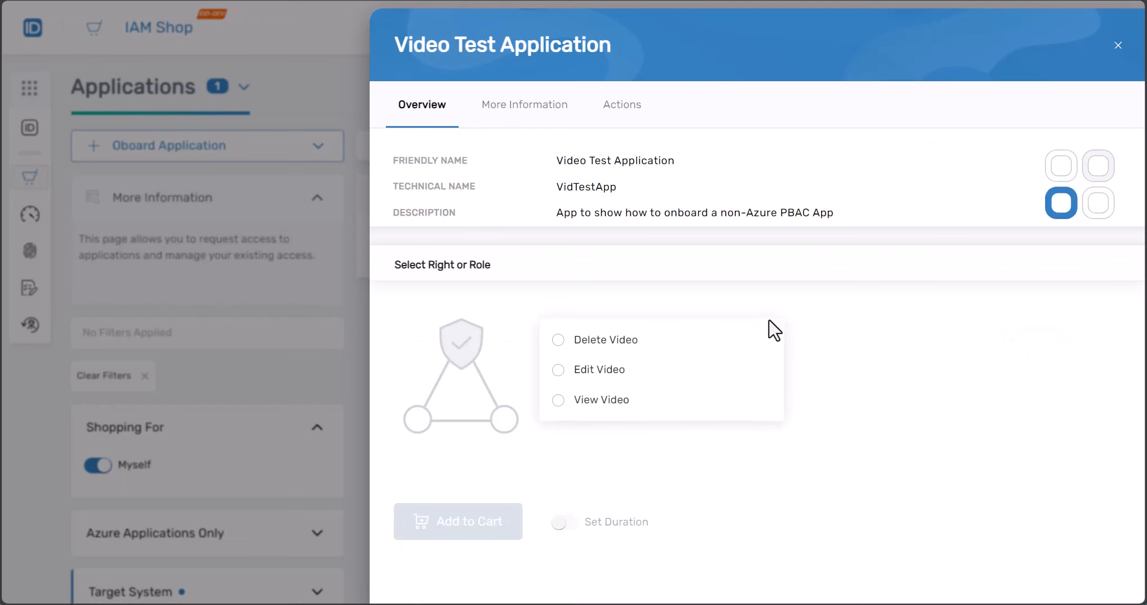
# Step: In the IAM Shop request for Video Test Application, select the Edit Video right with the Compliance and Marketing video categories
pyautogui.click(598, 370)
pyautogui.scroll(-2, 766, 393)
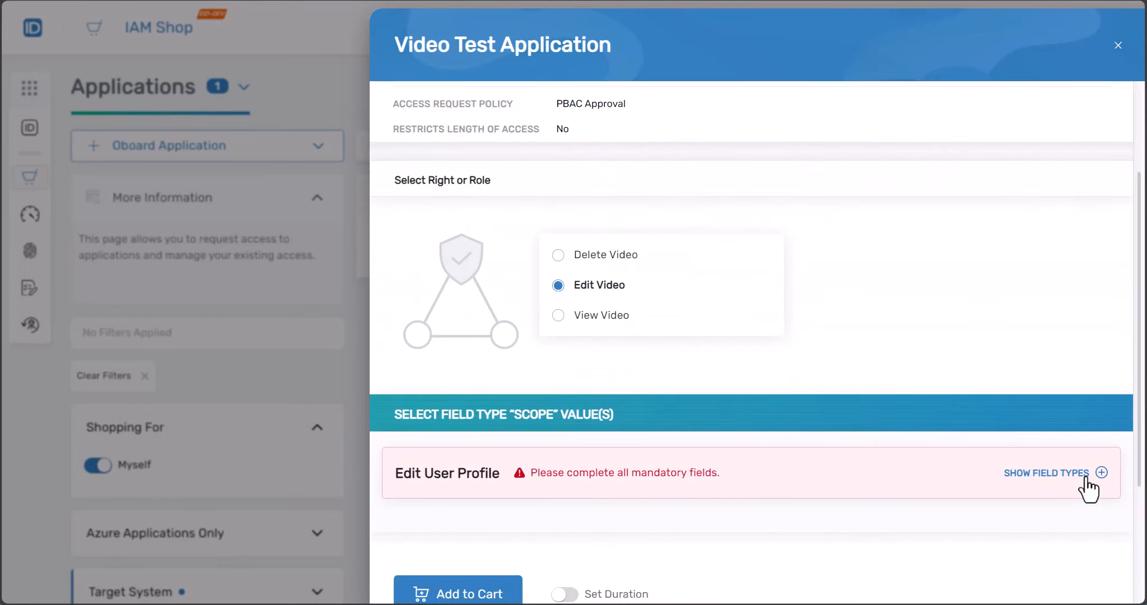
pyautogui.click(1086, 476)
pyautogui.scroll(-3, 998, 435)
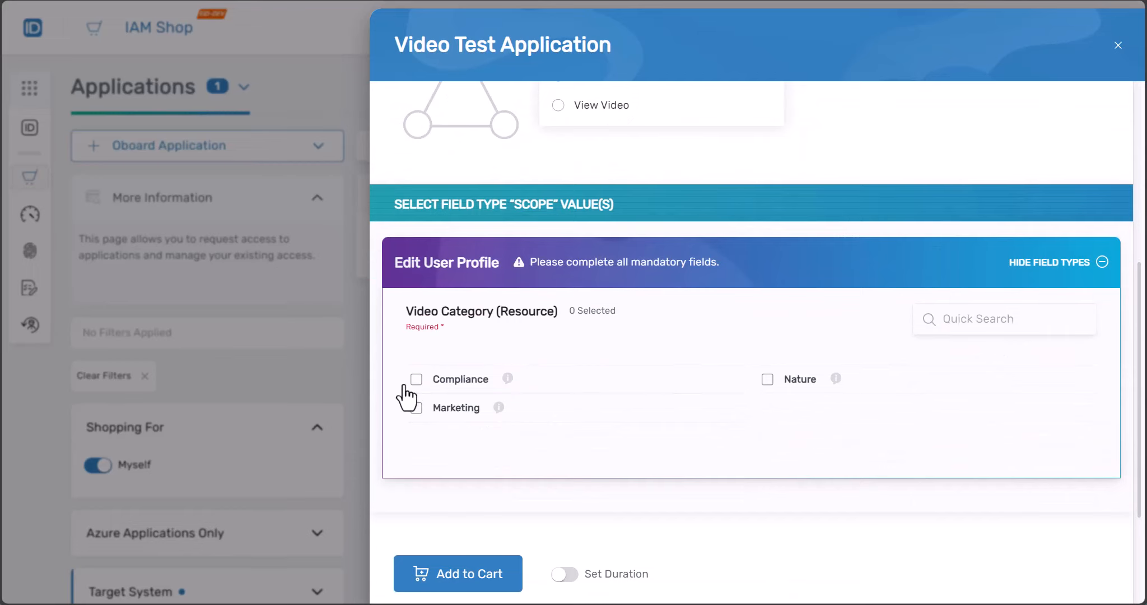
pyautogui.click(416, 381)
pyautogui.click(416, 409)
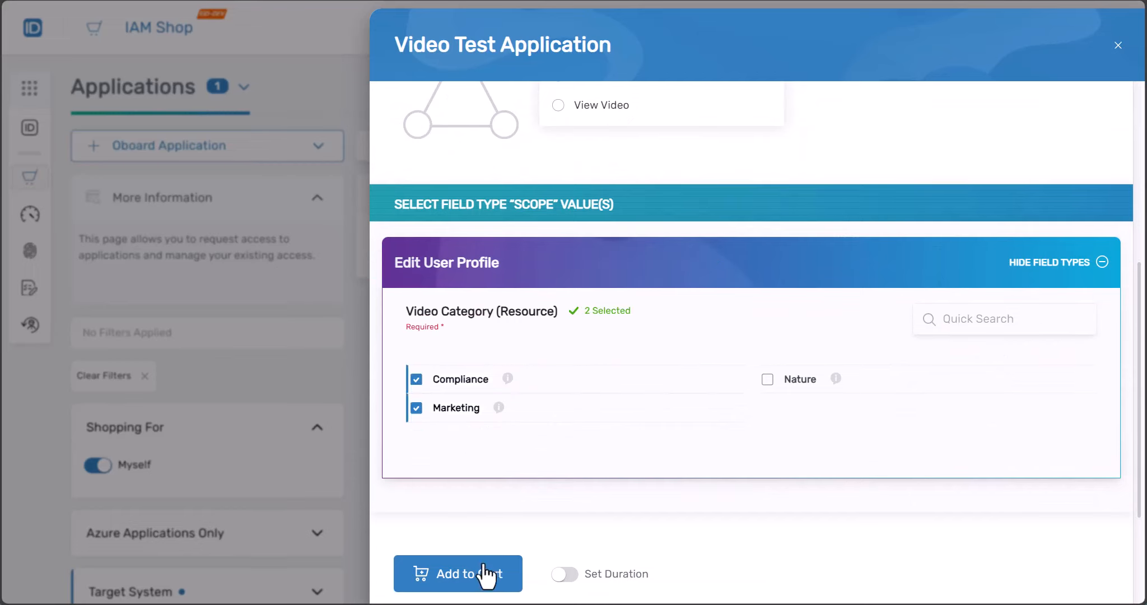
pyautogui.scroll(4, 590, 418)
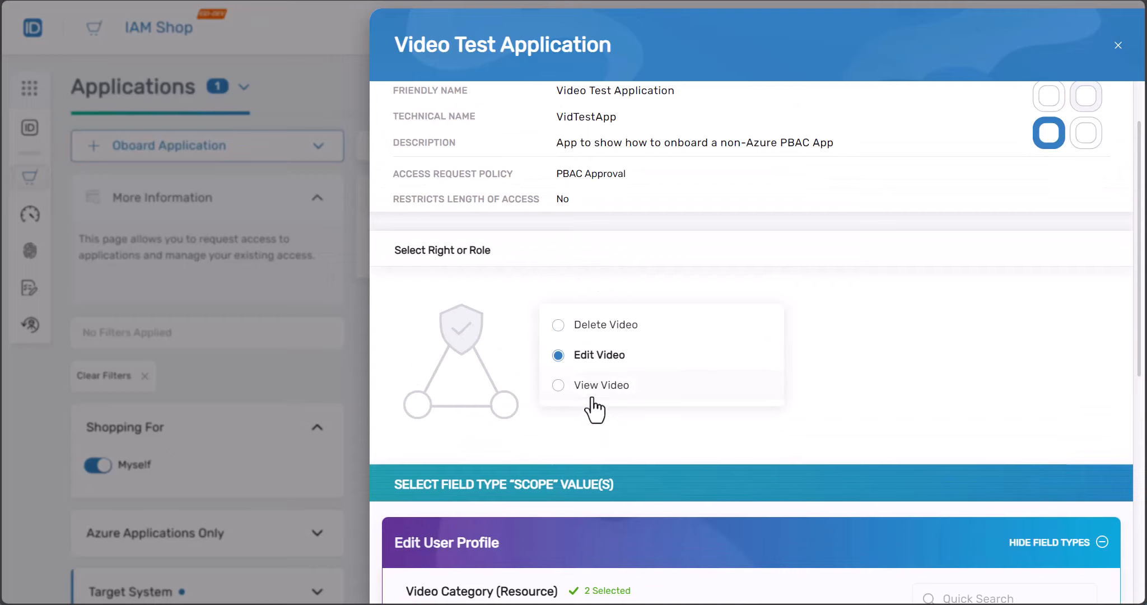
pyautogui.scroll(-2, 590, 399)
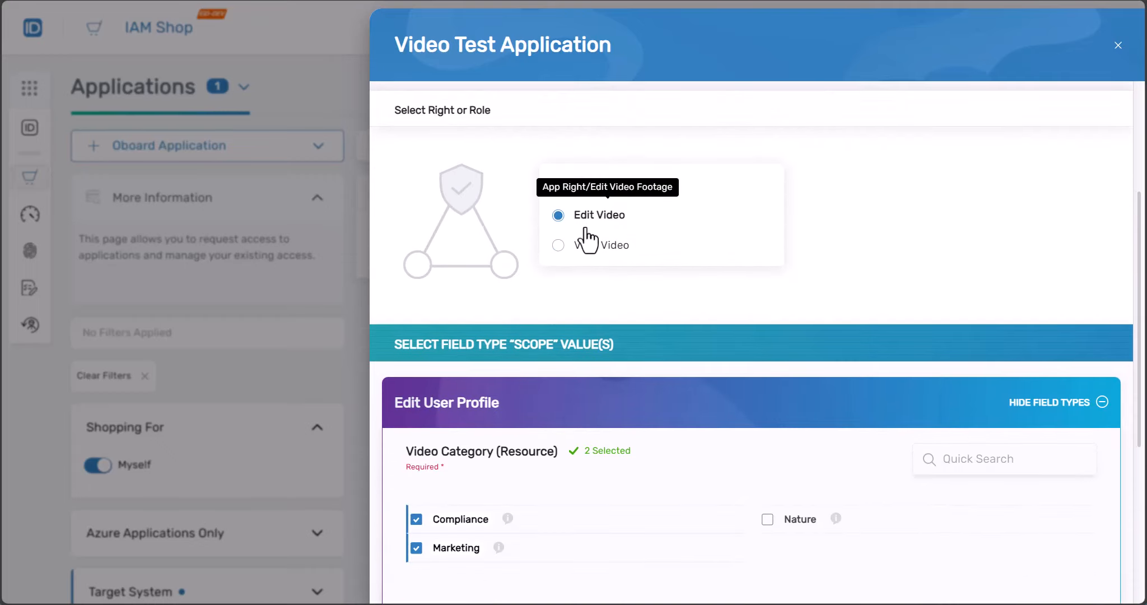
pyautogui.scroll(-2, 585, 240)
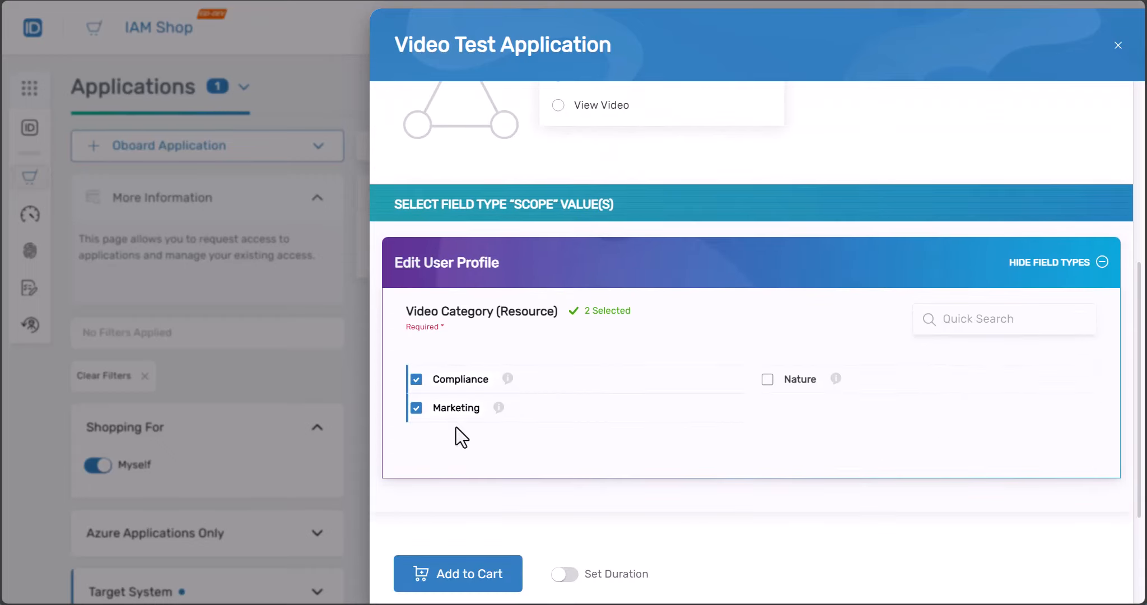